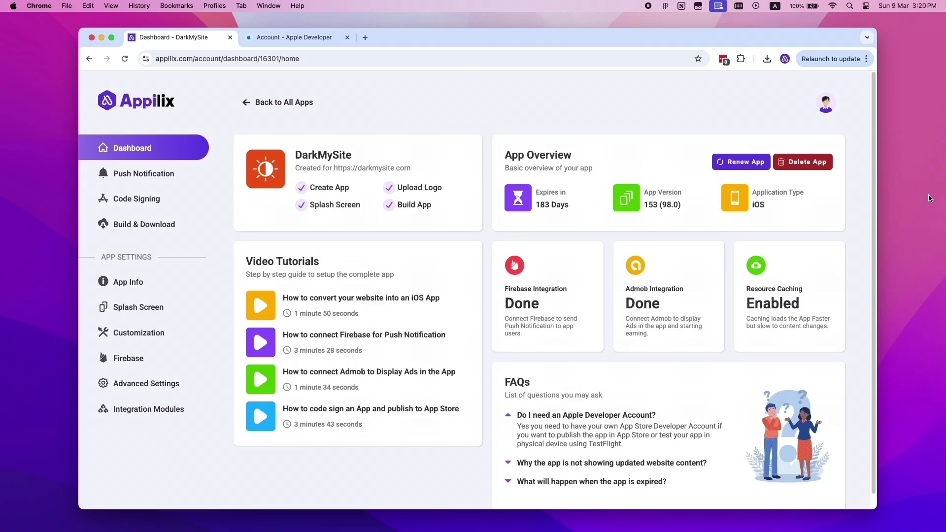
# - Enable the In-App Purchase integration module for DarkMySite in Appilix and open its settings page
pyautogui.click(151, 415)
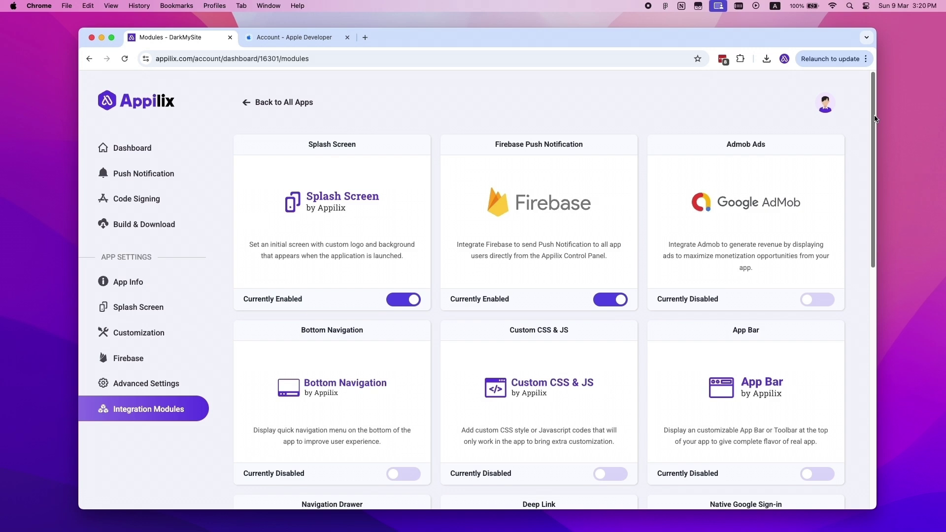
pyautogui.scroll(-10, 845, 376)
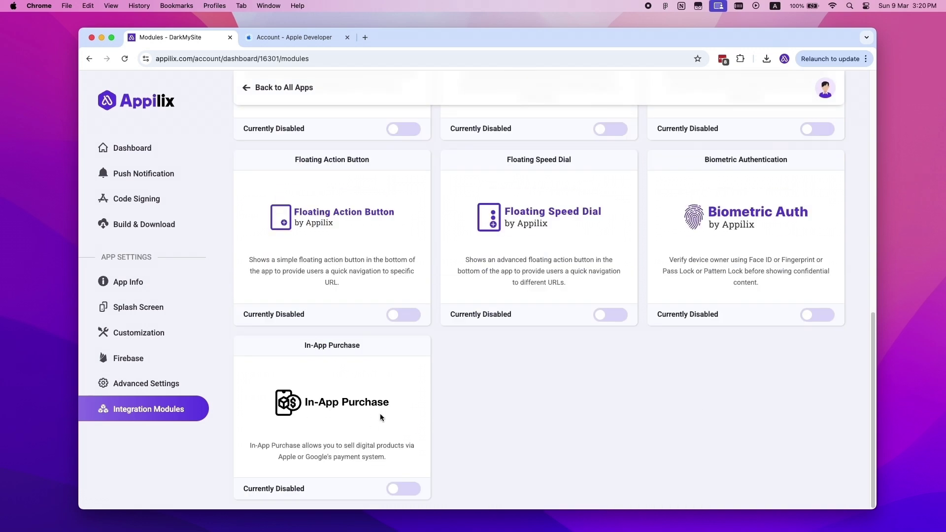
pyautogui.click(413, 491)
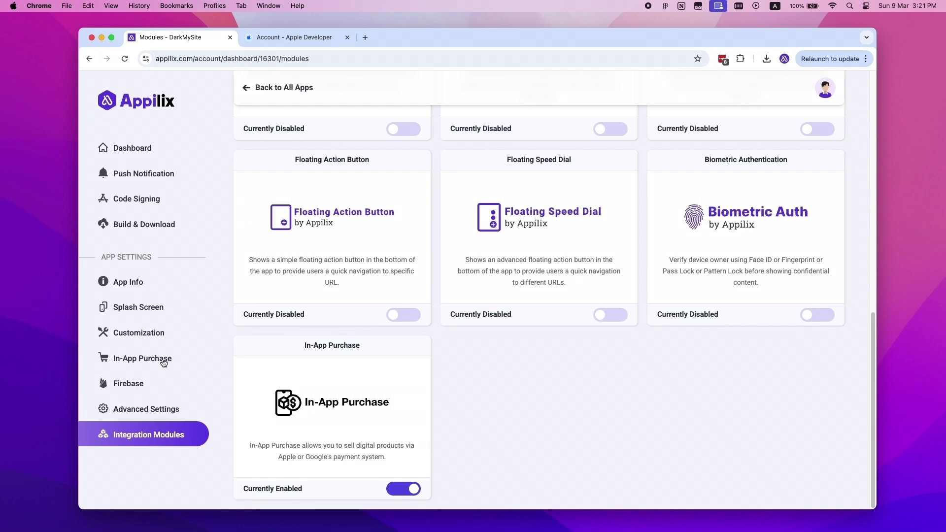
pyautogui.click(126, 364)
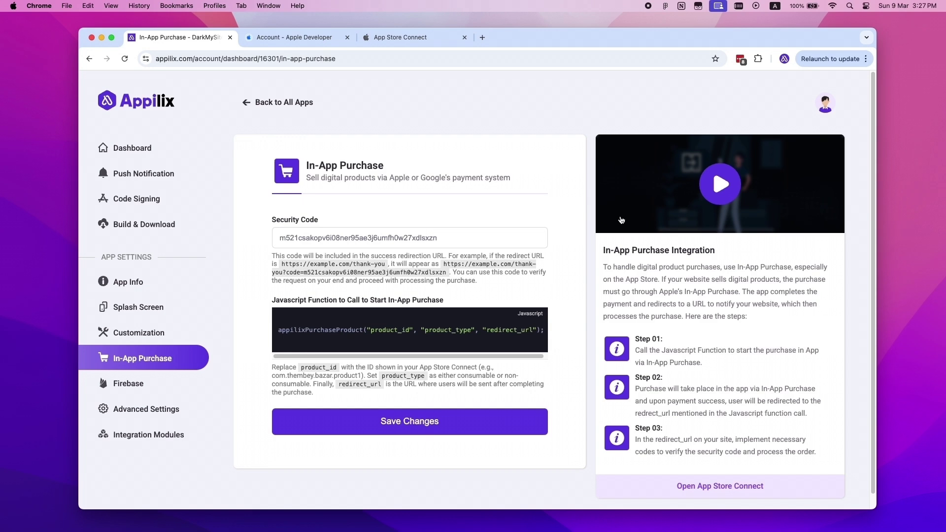
# - Start a new Consumable in-app purchase in App Store Connect with reference name 'Product 01'
pyautogui.click(414, 43)
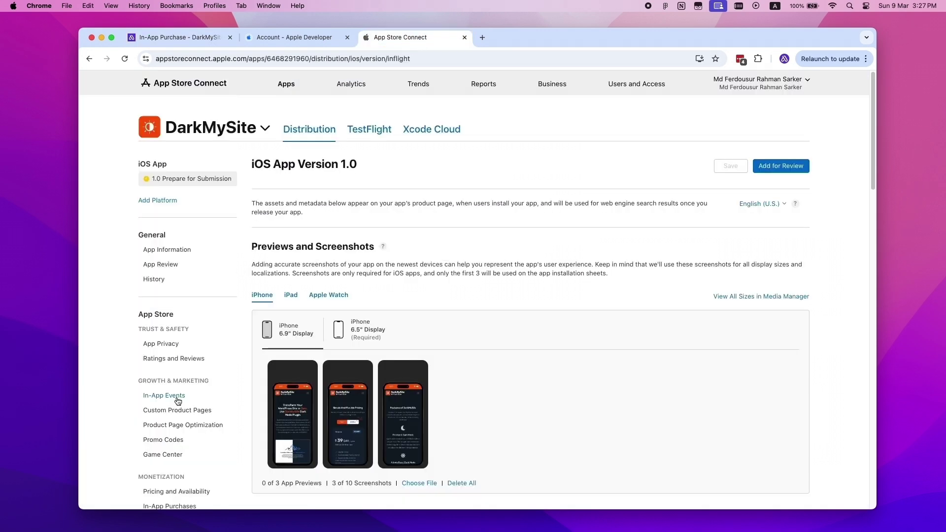
pyautogui.scroll(-1, 175, 399)
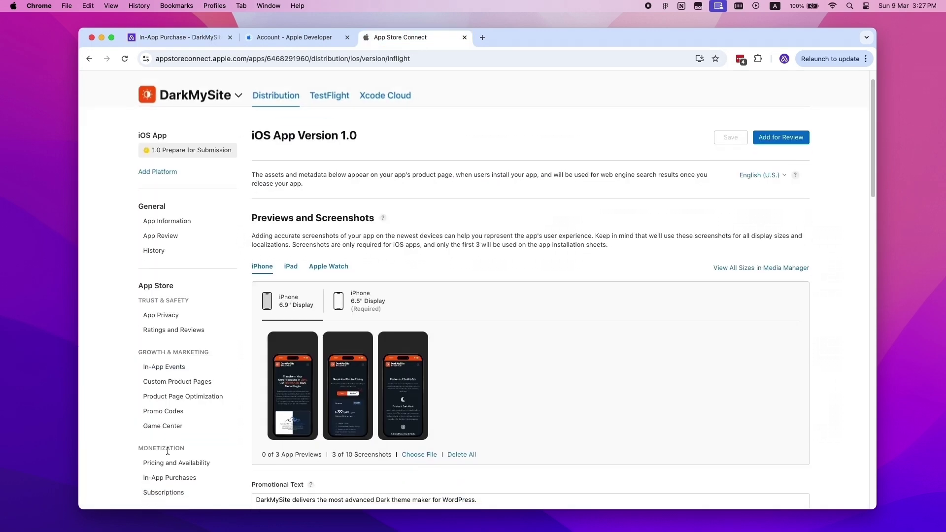
pyautogui.click(176, 483)
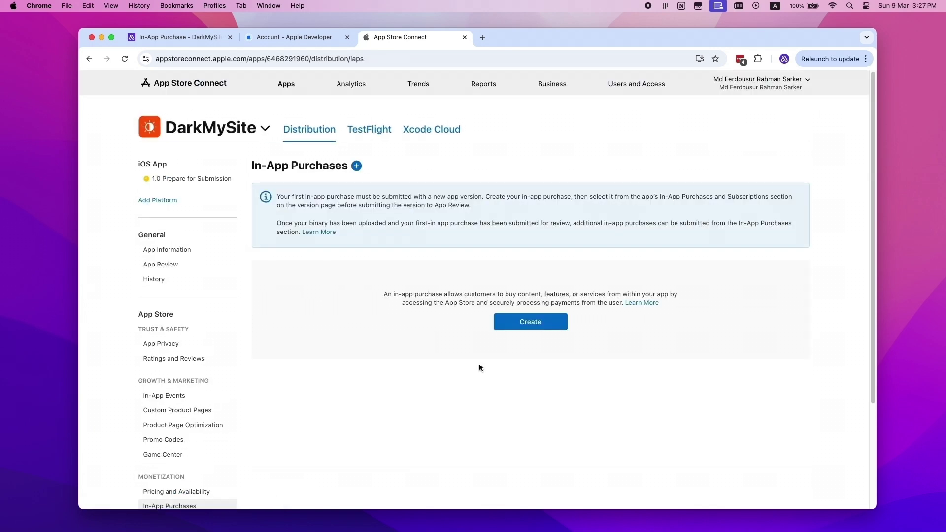
pyautogui.click(515, 322)
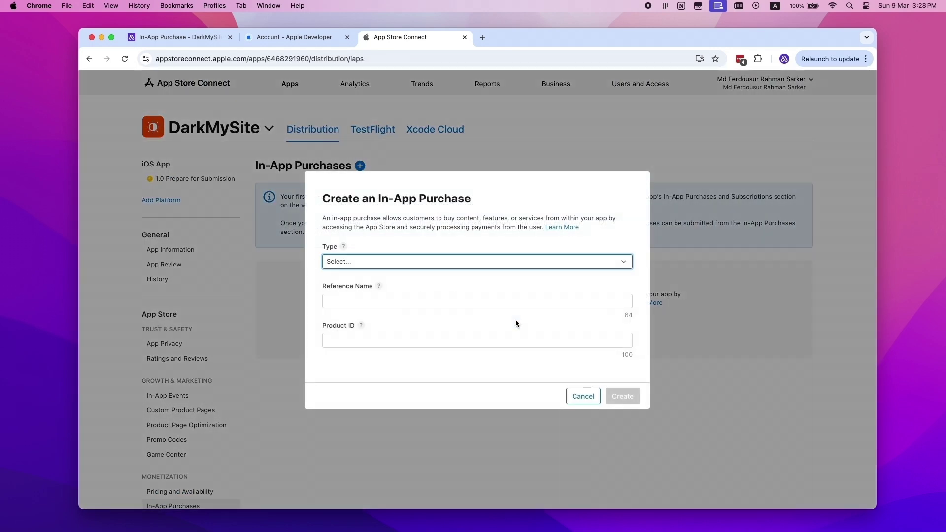
pyautogui.click(356, 256)
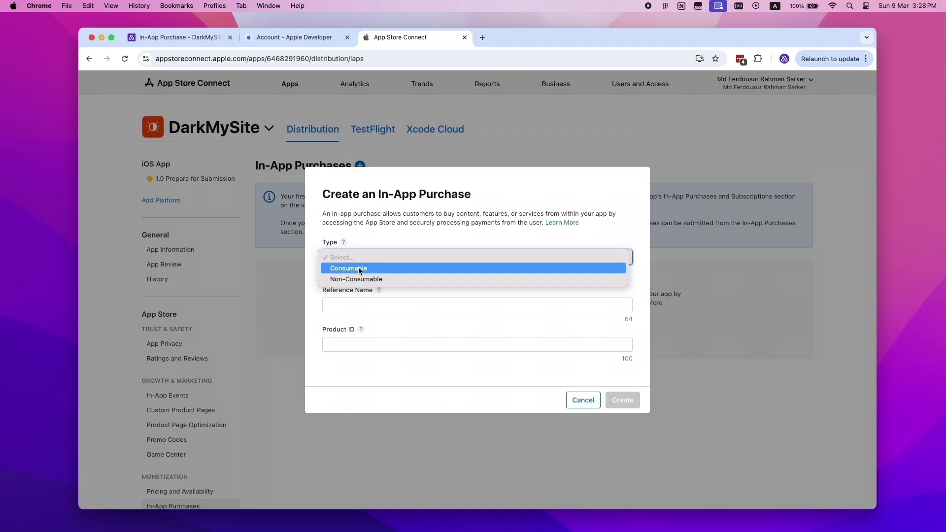
pyautogui.click(359, 269)
pyautogui.click(356, 305)
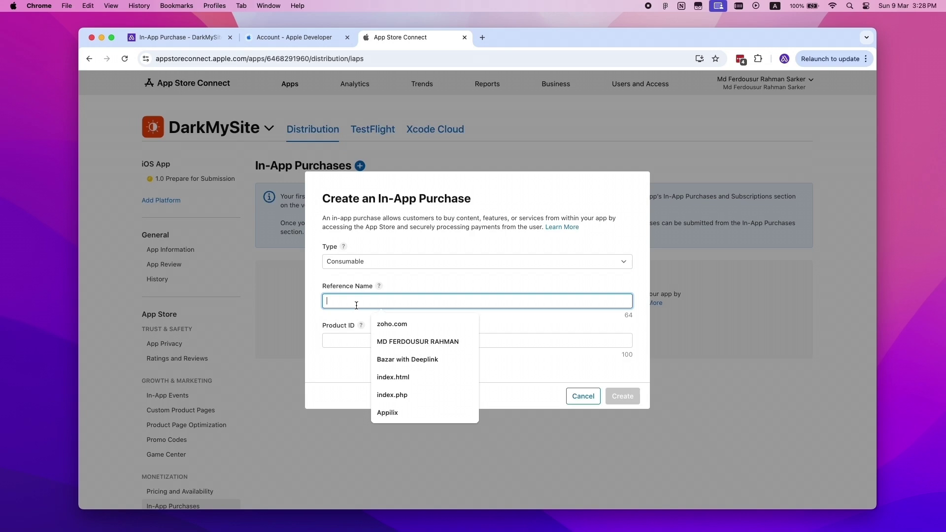
pyautogui.write('Prod')
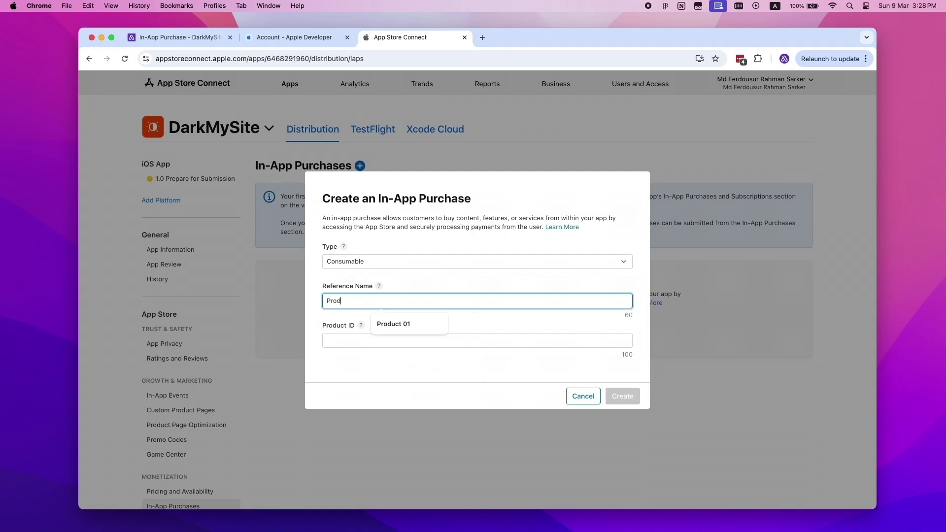
pyautogui.write('uct 01')
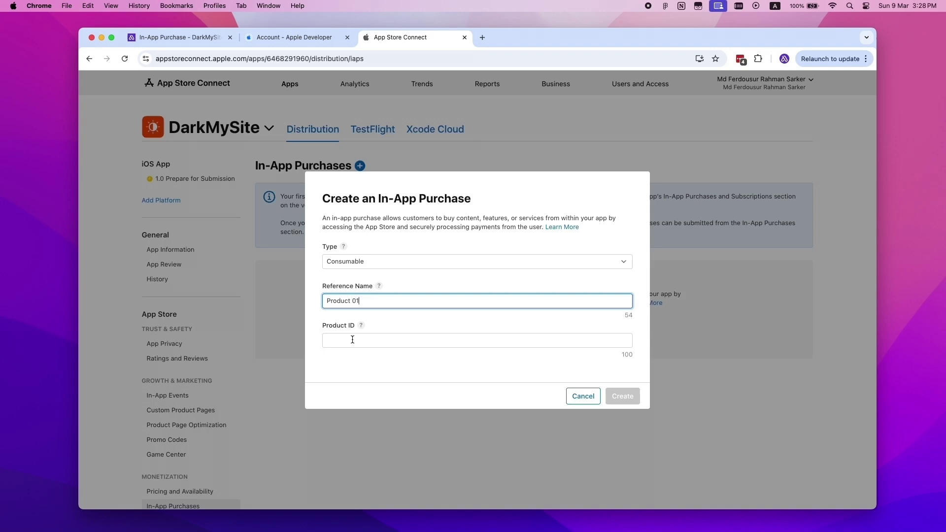
# - Set the Product ID to com.thembey.bazar.product1 using the bundle ID copied from Appilix App Info
pyautogui.click(169, 39)
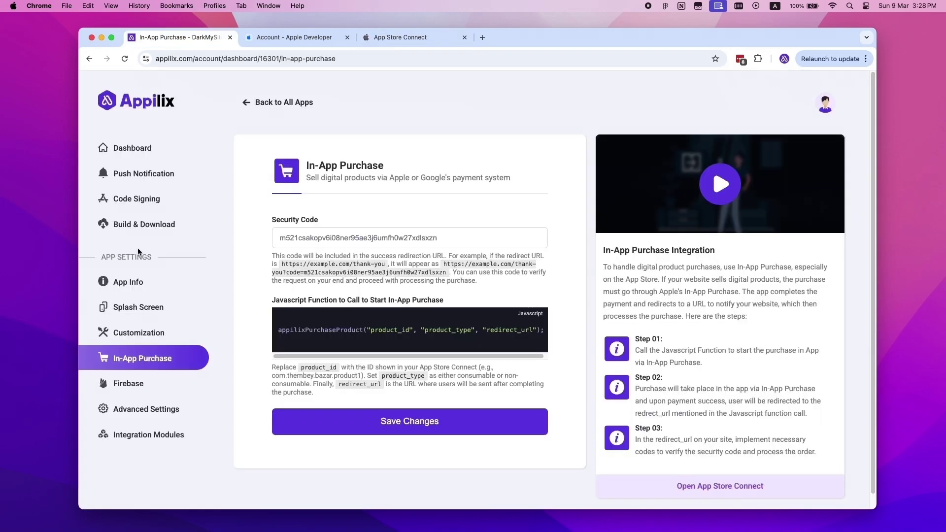
pyautogui.click(129, 285)
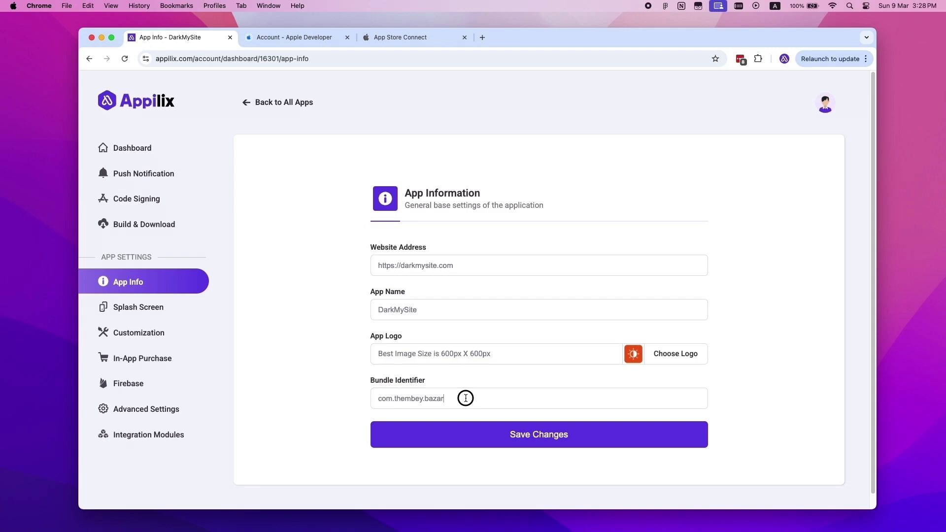
pyautogui.moveTo(465, 398); pyautogui.dragTo(360, 398)
pyautogui.press('super+c')
pyautogui.press('super+3')
pyautogui.click(354, 340)
pyautogui.press('super+v')
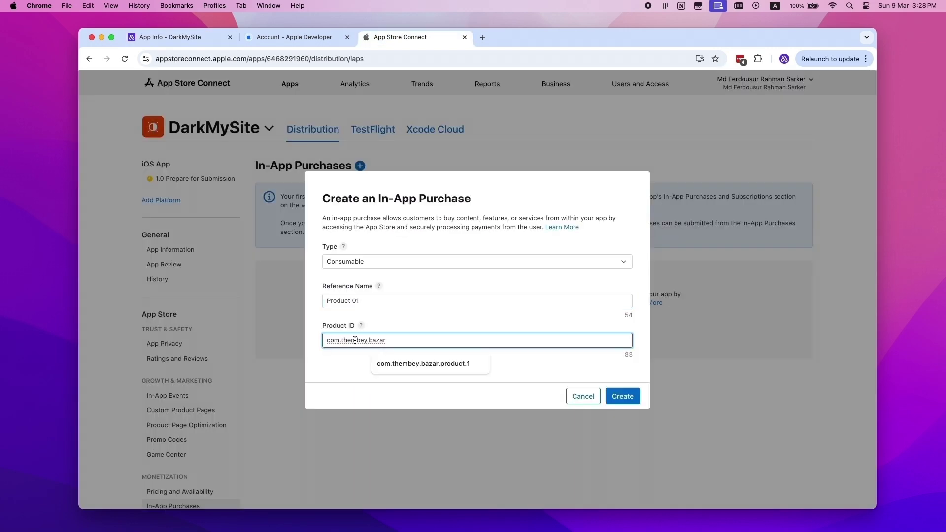
pyautogui.write('.product1')
# - Create Product 01 and make it available in all 175 countries and regions
pyautogui.click(621, 396)
pyautogui.scroll(-2, 619, 396)
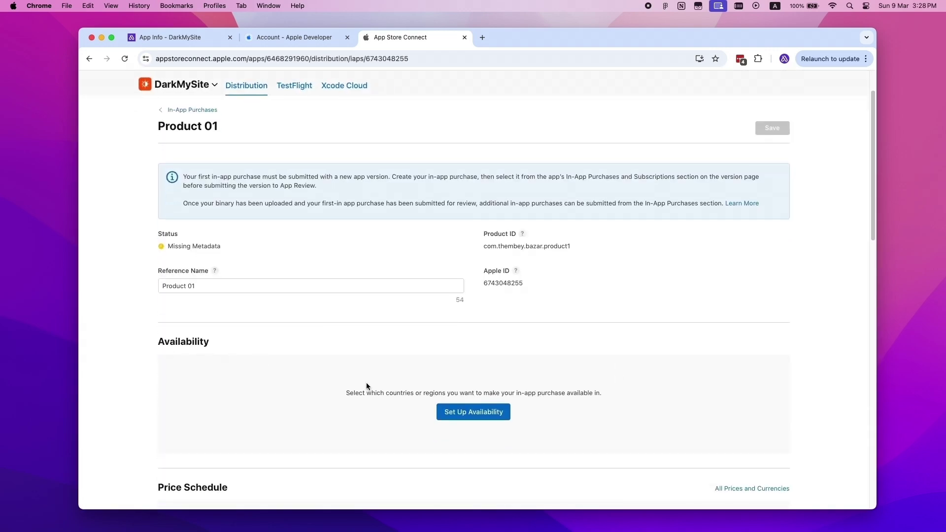
pyautogui.click(478, 412)
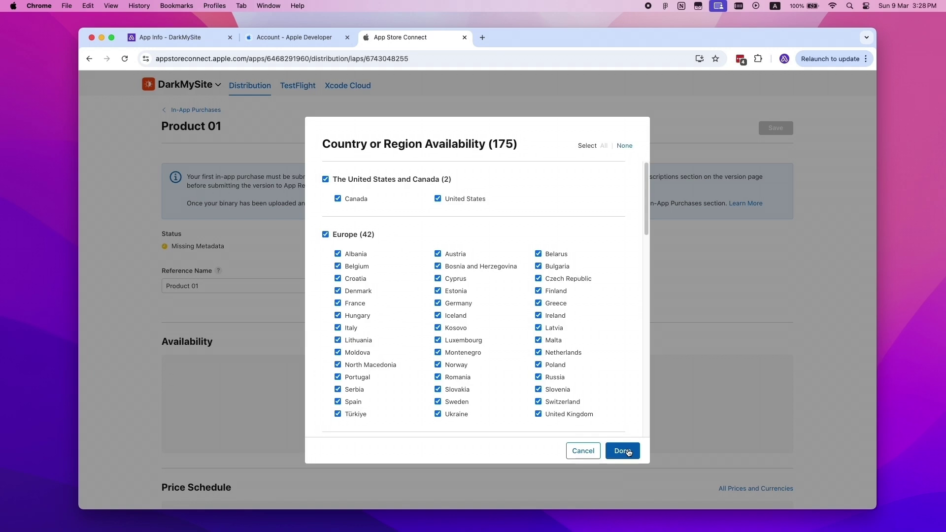
pyautogui.click(622, 450)
# - Set Product 01's base price to $0.99 and confirm the per-country pricing
pyautogui.scroll(-5, 241, 180)
pyautogui.click(468, 247)
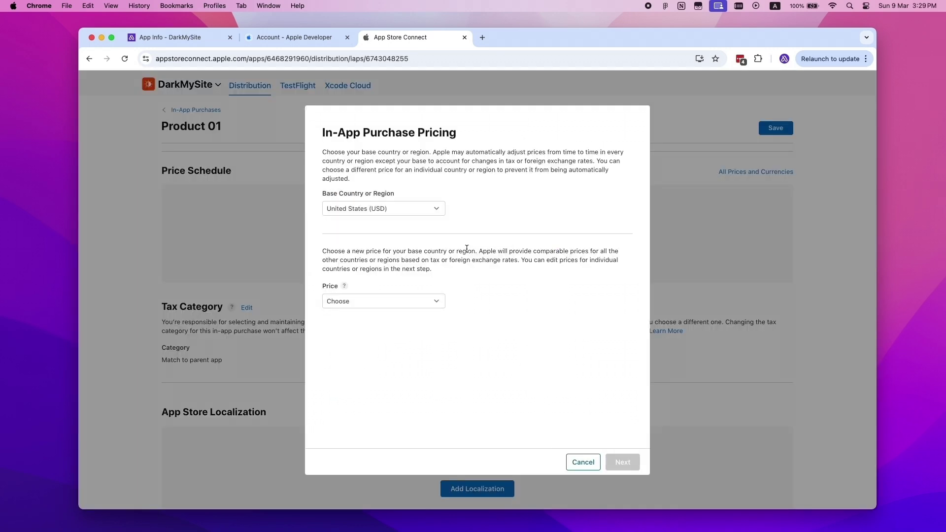
pyautogui.click(407, 307)
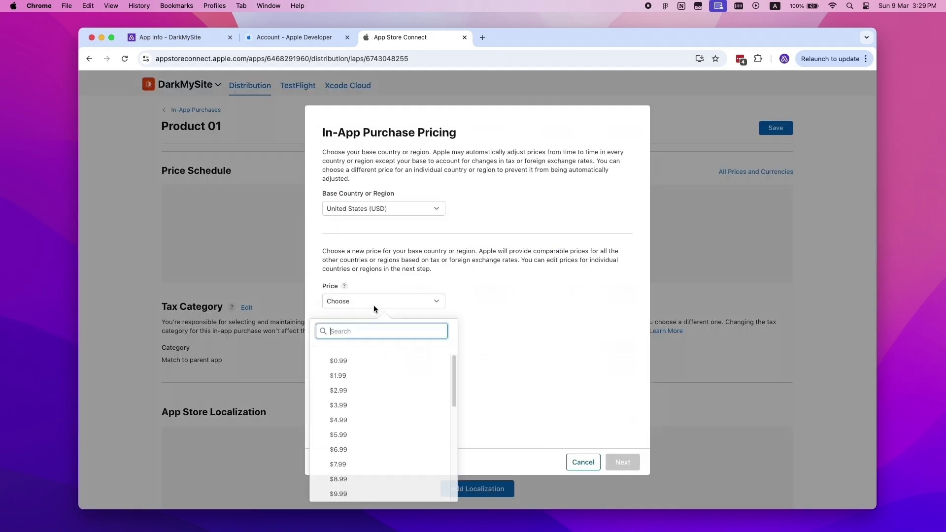
pyautogui.click(348, 363)
pyautogui.click(621, 461)
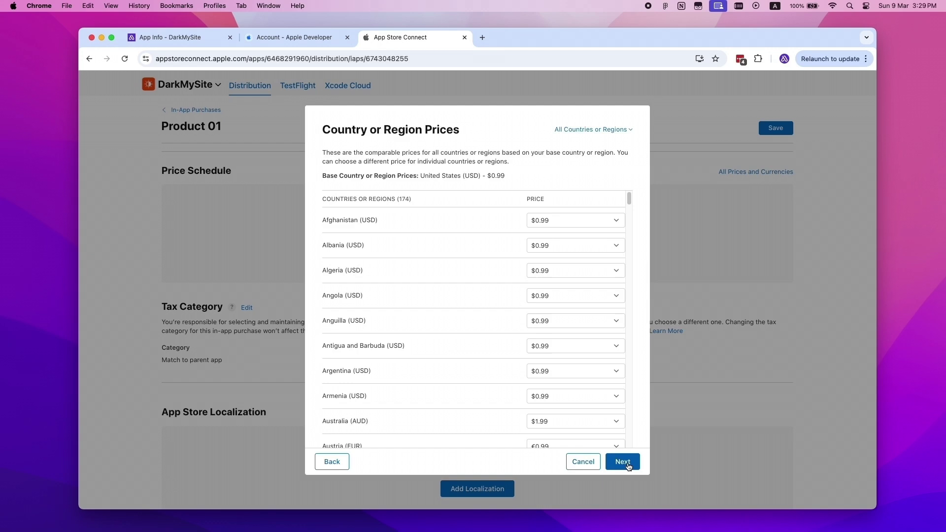
pyautogui.click(620, 461)
pyautogui.click(628, 462)
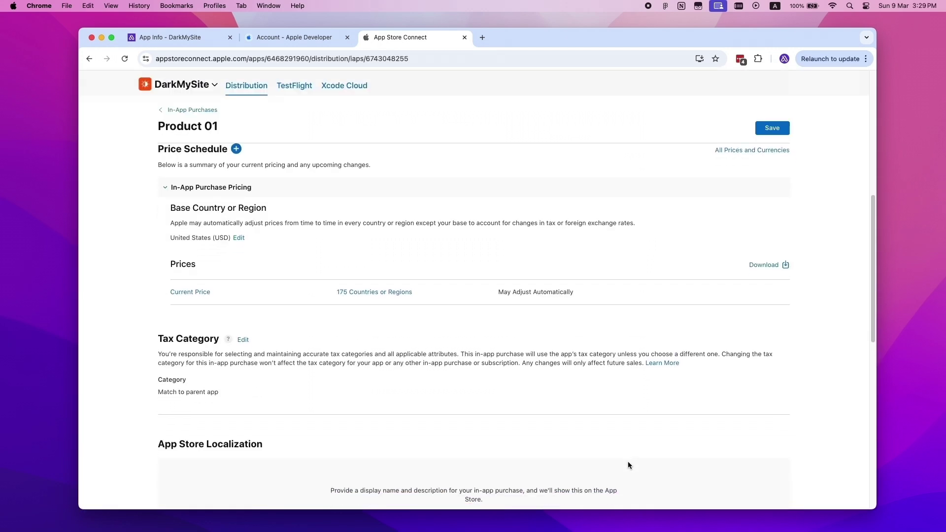
pyautogui.scroll(-7, 489, 228)
# - Add an English (U.S.) localization with display name Product Name and description 'Description of the product'
pyautogui.click(474, 194)
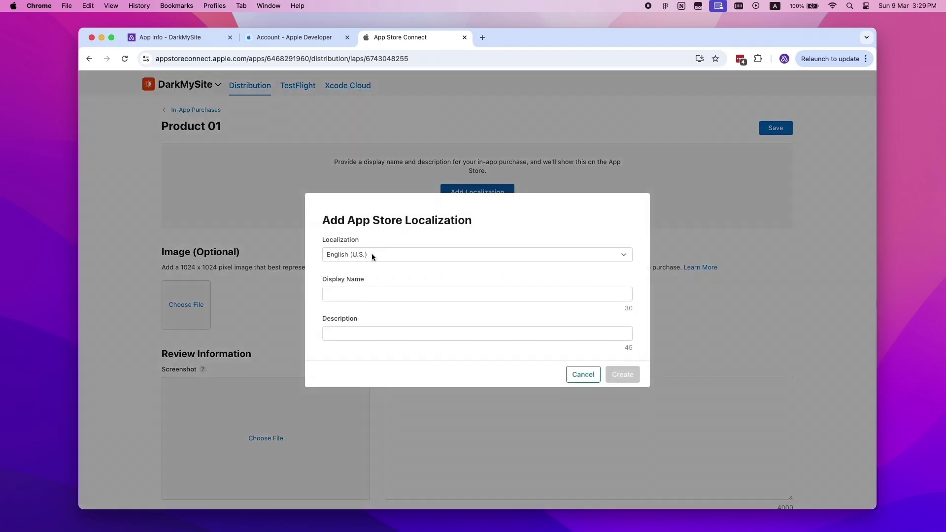
pyautogui.click(366, 293)
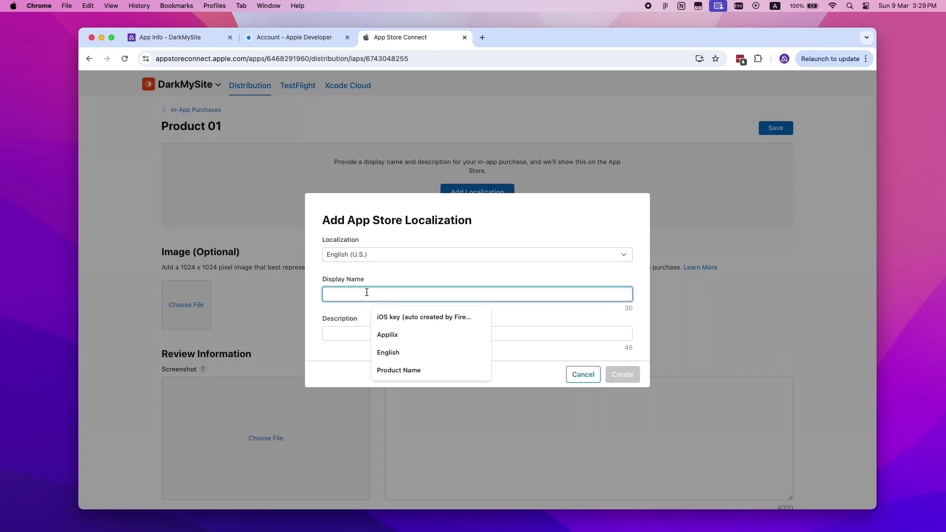
pyautogui.click(394, 370)
pyautogui.click(365, 337)
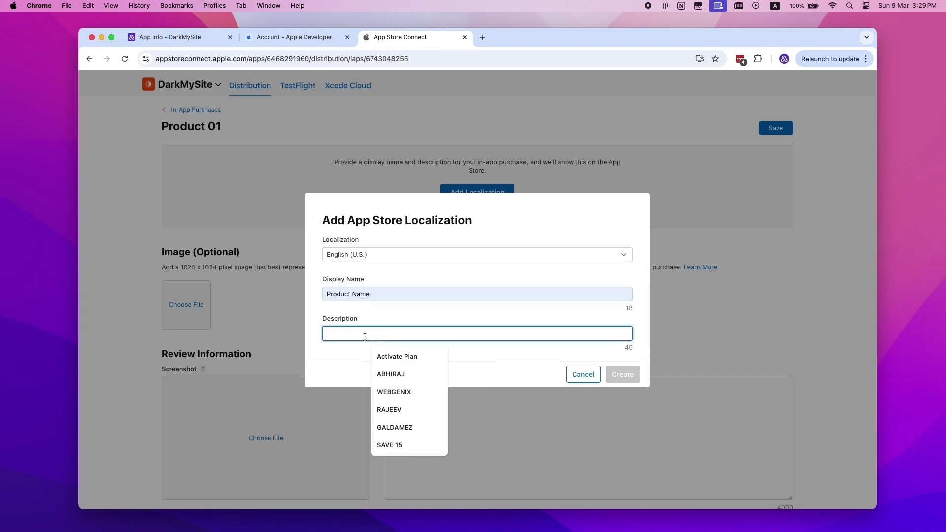
pyautogui.write('Description of the product')
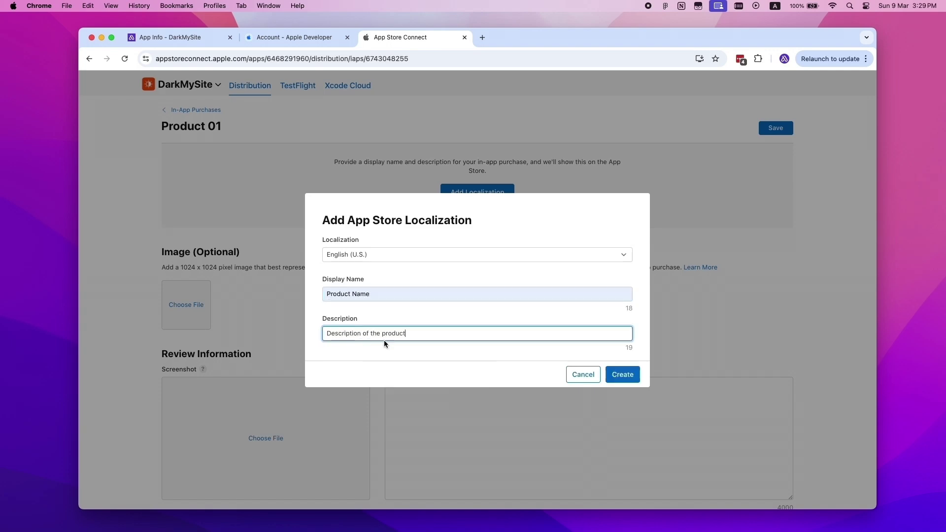
pyautogui.click(625, 374)
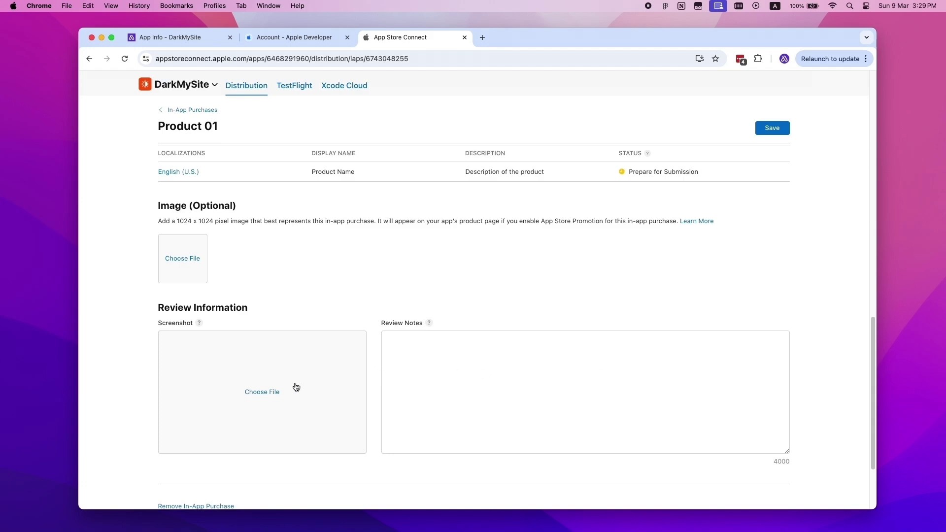
# - Upload 2qs53f7b94a.png as the review screenshot and save the in-app purchase
pyautogui.click(265, 391)
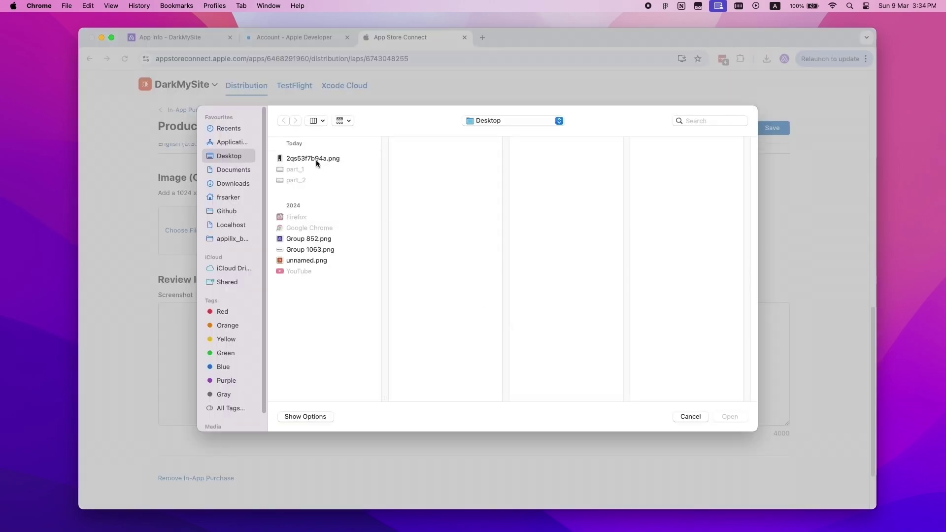
pyautogui.click(317, 160)
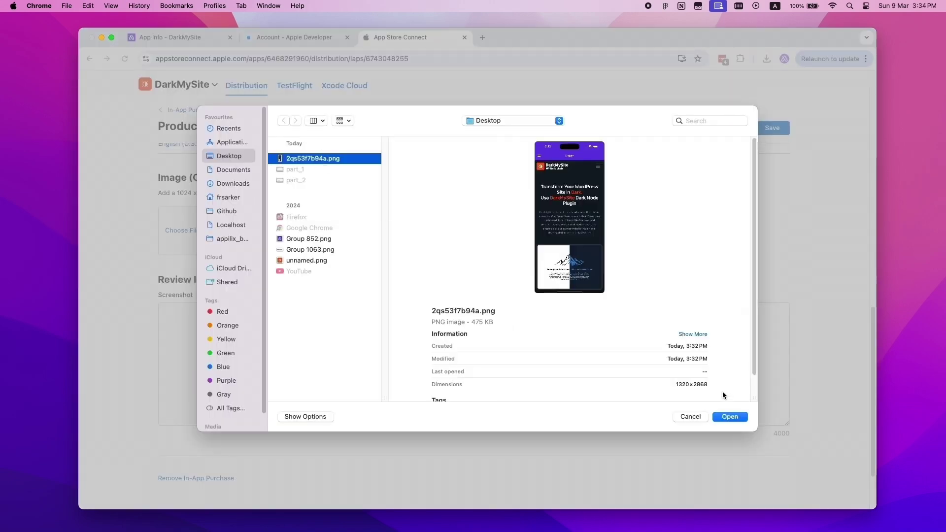
pyautogui.click(729, 417)
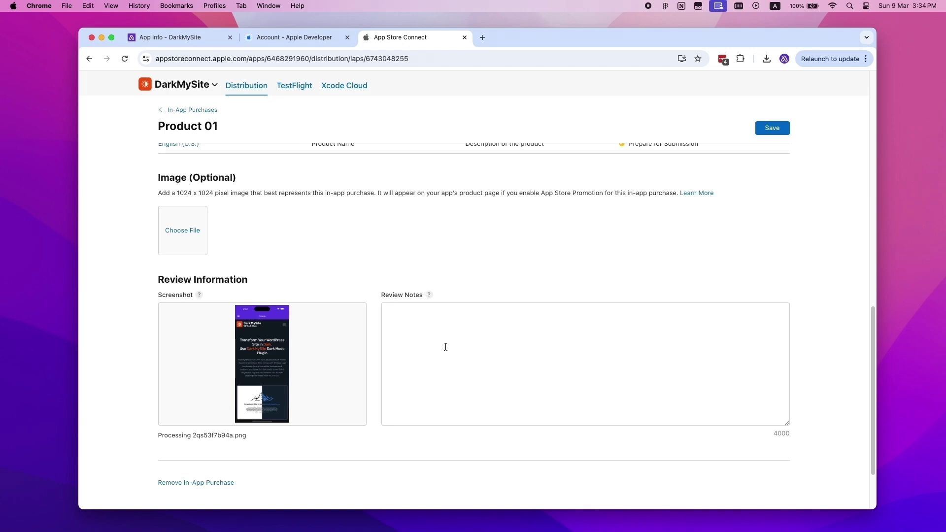
pyautogui.click(761, 129)
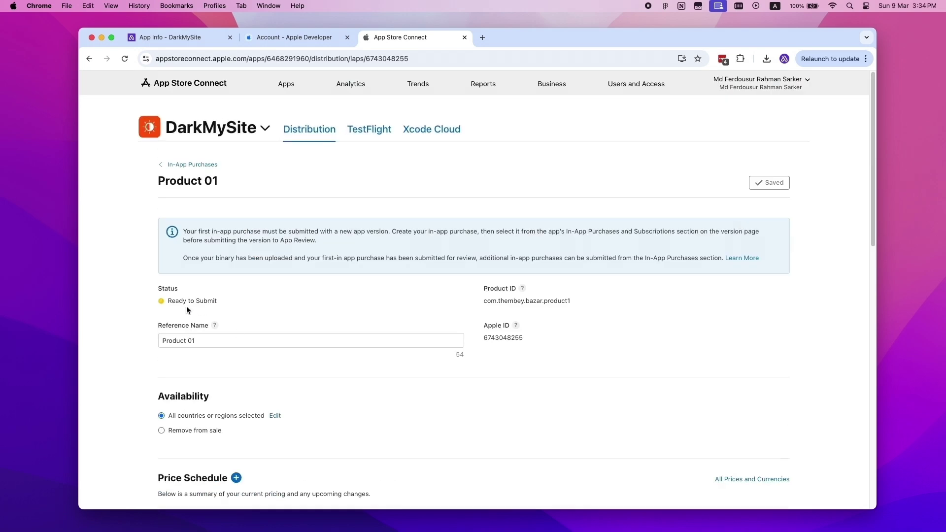
# - Tick Product 01 as an in-app purchase included with iOS app version 1.0
pyautogui.click(188, 167)
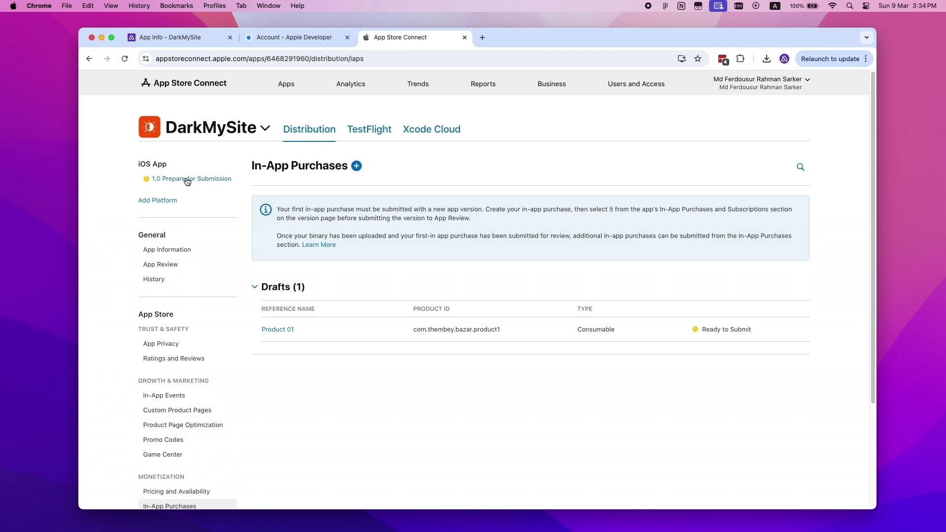
pyautogui.click(187, 182)
pyautogui.moveTo(873, 104); pyautogui.dragTo(882, 310)
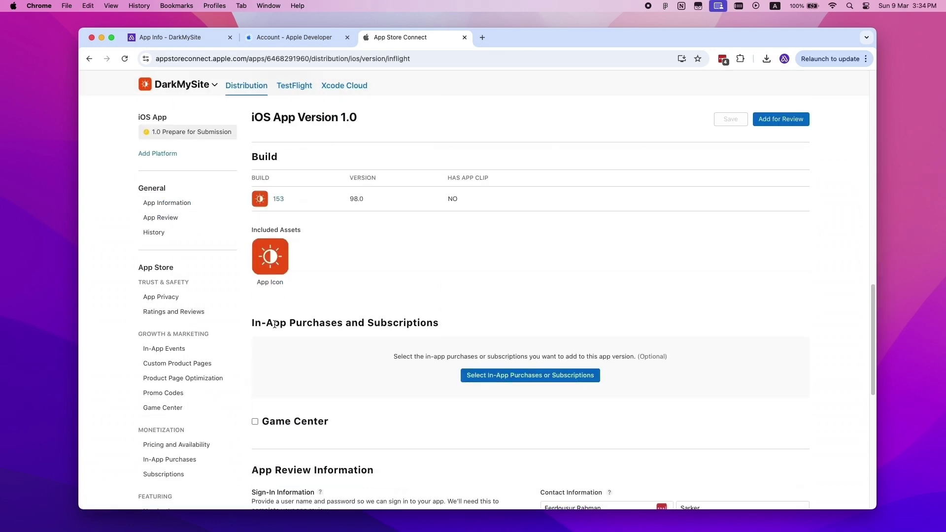
pyautogui.click(553, 376)
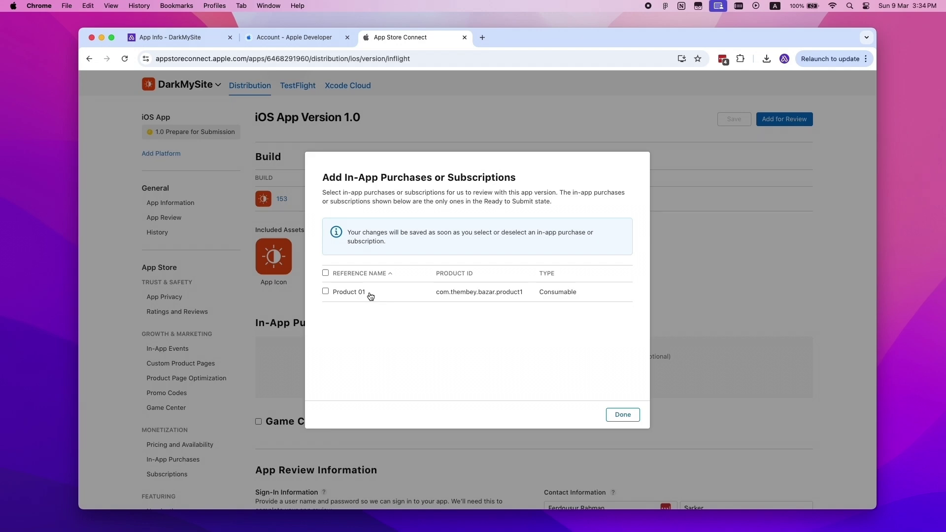
pyautogui.click(365, 294)
pyautogui.click(617, 414)
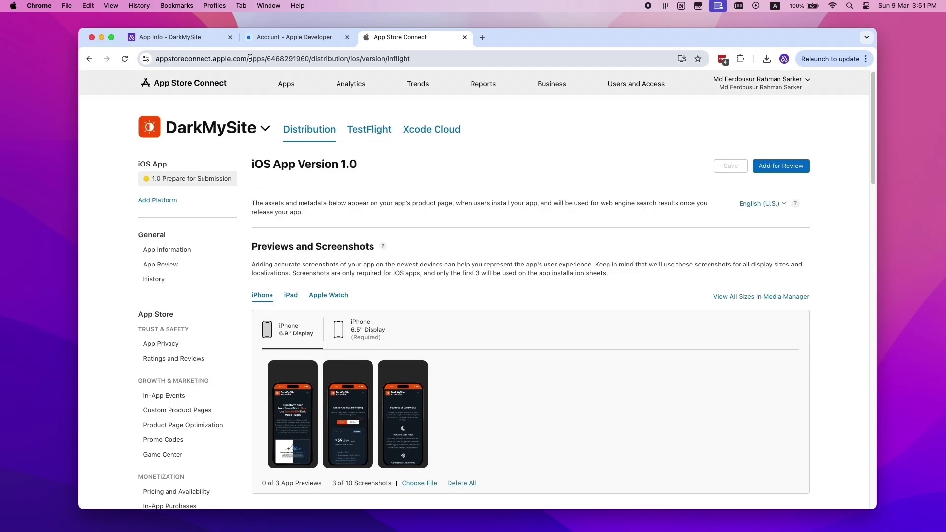
# - Go to appstoreconnect.apple.com and check that the Paid Apps Agreement shows Active on the Business page
pyautogui.click(248, 59)
pyautogui.moveTo(279, 58); pyautogui.dragTo(448, 58)
pyautogui.press('BackSpace')
pyautogui.press('BackSpace')
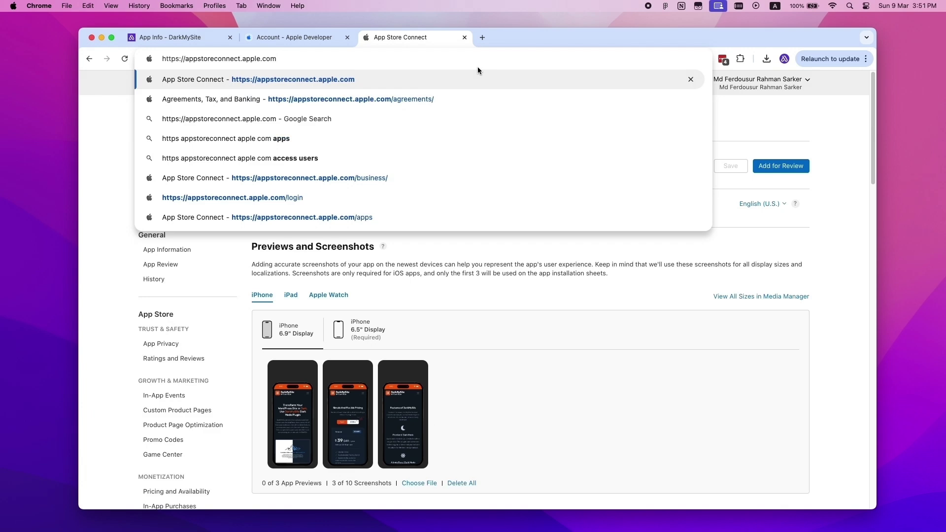
pyautogui.moveTo(294, 59); pyautogui.dragTo(157, 56)
pyautogui.press('Return')
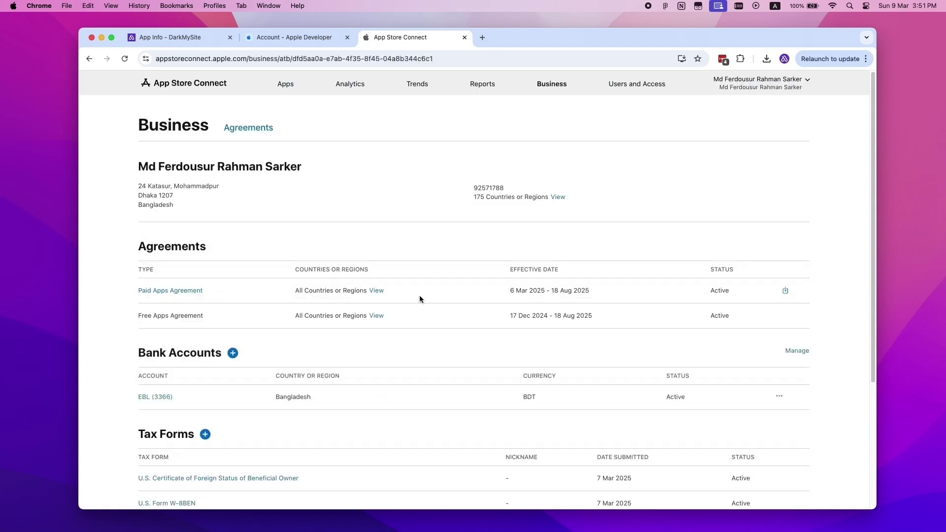
pyautogui.doubleClick(717, 290)
pyautogui.scroll(-5, 737, 293)
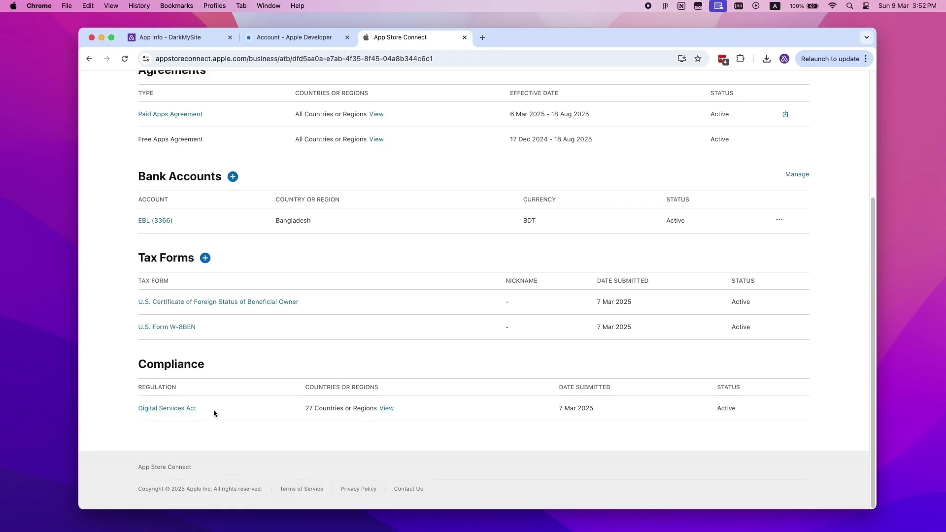
pyautogui.scroll(5, 214, 413)
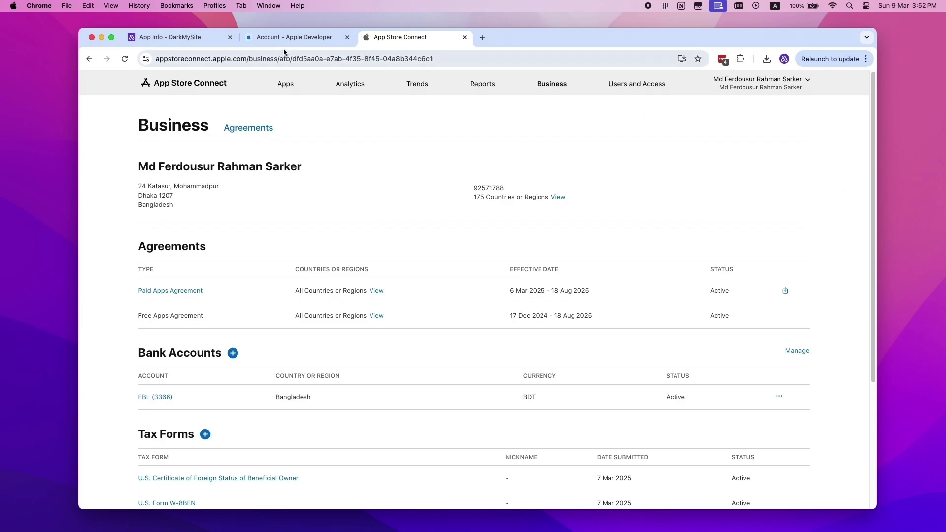
# - Open Appilix's In-App Purchase settings, double-checking Product 01 is included in version 1.0
pyautogui.click(185, 40)
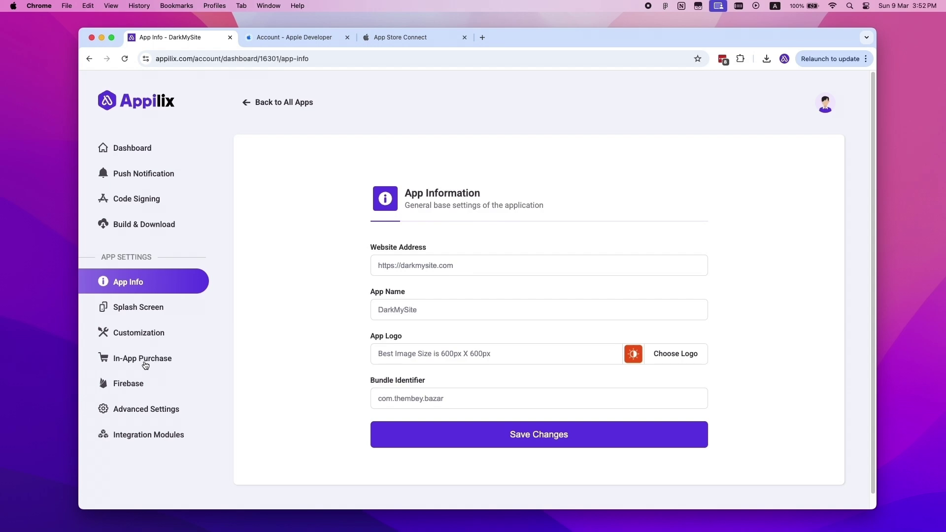
pyautogui.click(151, 364)
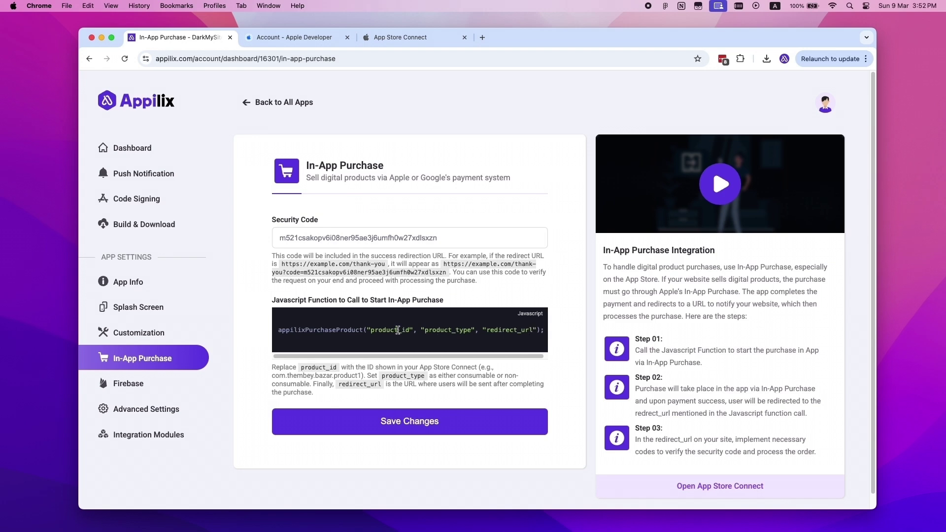
pyautogui.click(400, 37)
pyautogui.moveTo(870, 101); pyautogui.dragTo(867, 322)
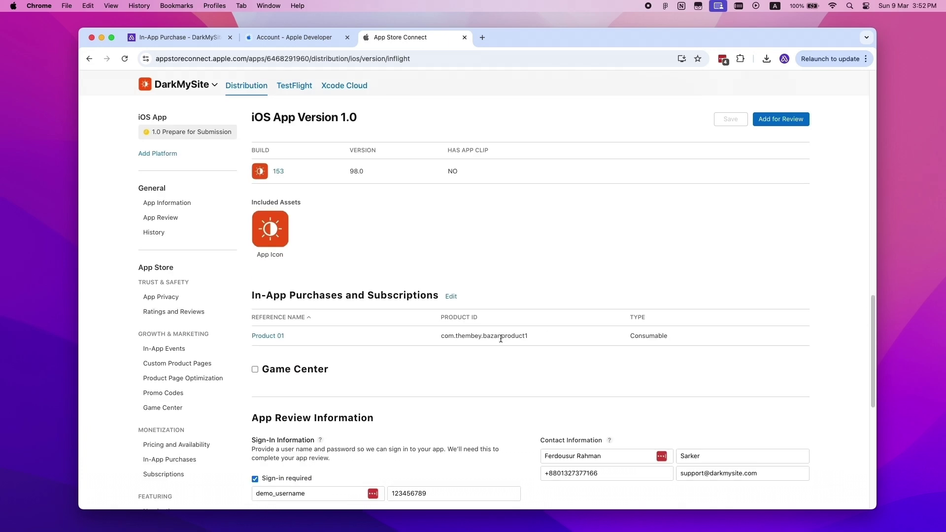
pyautogui.click(169, 34)
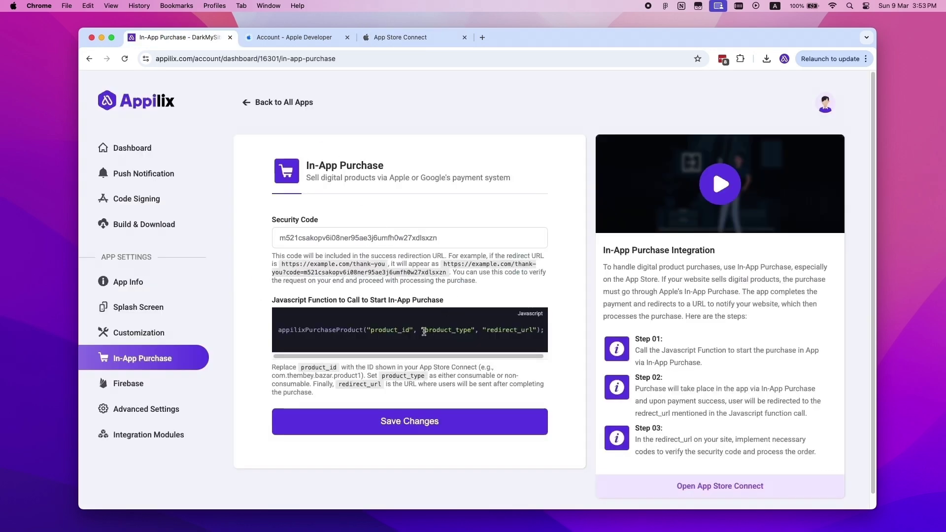
# - Review the consumable/non-consumable product types, redirect_url parameter and security code in the purchase function
pyautogui.doubleClick(470, 376)
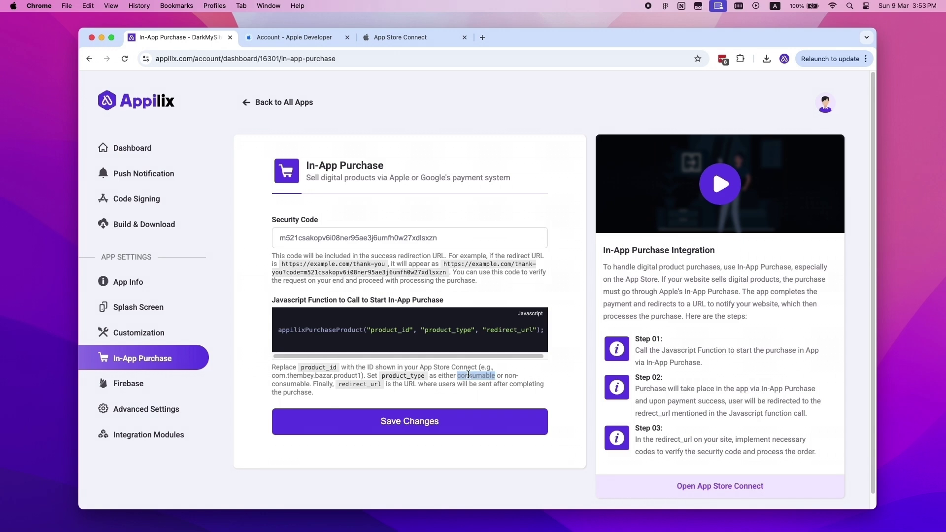
pyautogui.moveTo(505, 376); pyautogui.dragTo(307, 387)
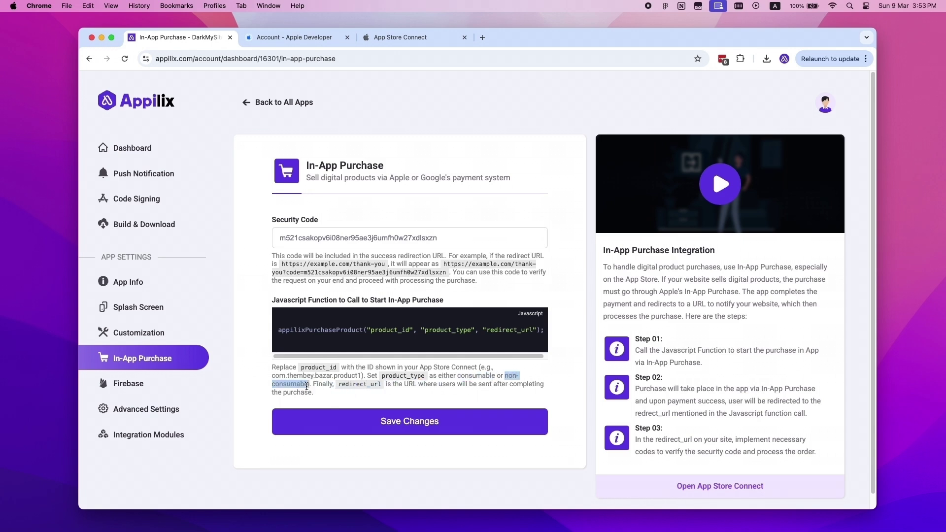
pyautogui.doubleClick(510, 331)
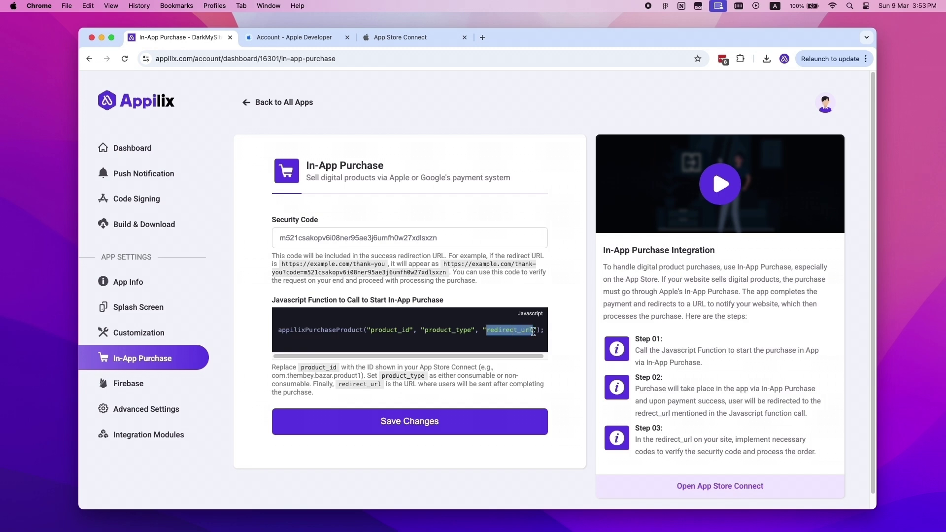
pyautogui.moveTo(446, 238); pyautogui.dragTo(268, 239)
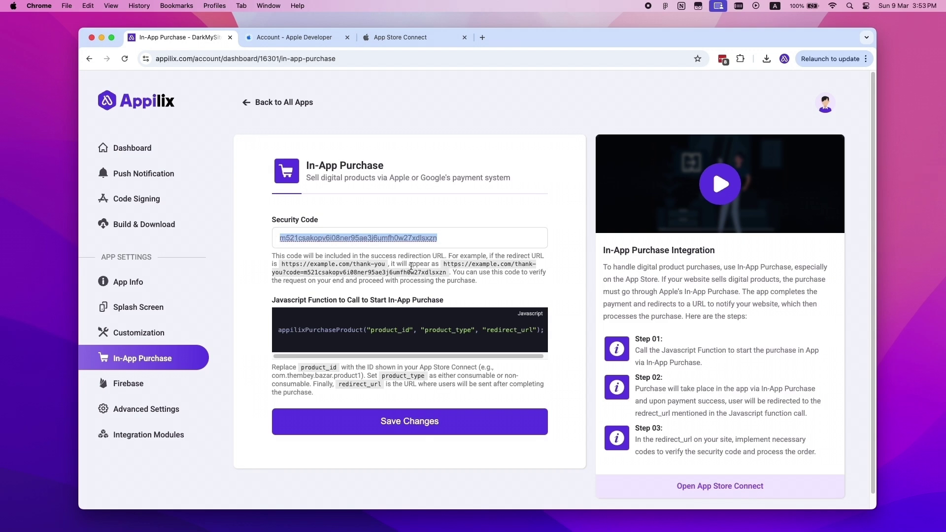
pyautogui.moveTo(283, 273); pyautogui.dragTo(446, 273)
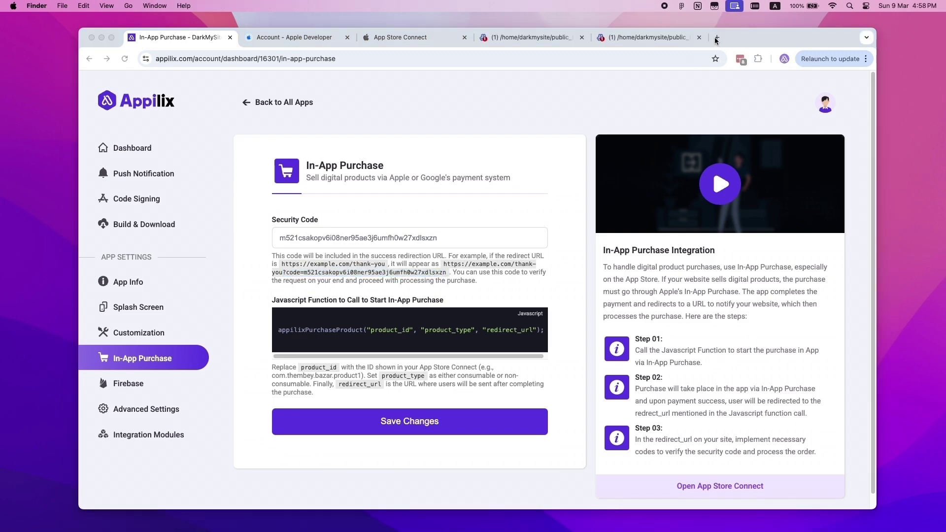
# - Try the Personal plan's FastSpring checkout on DarkMySite's pricing page, then view pricing.php's source
pyautogui.click(716, 38)
pyautogui.write('da')
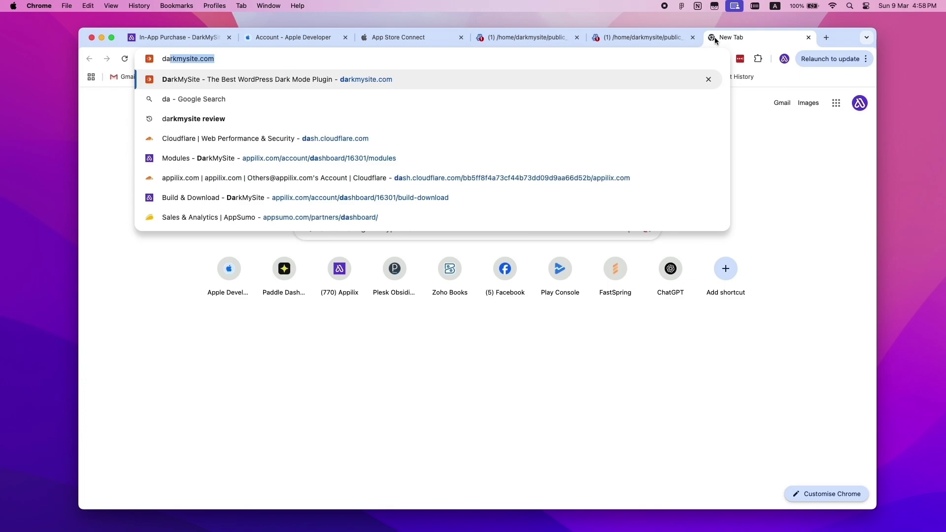
pyautogui.press('Return')
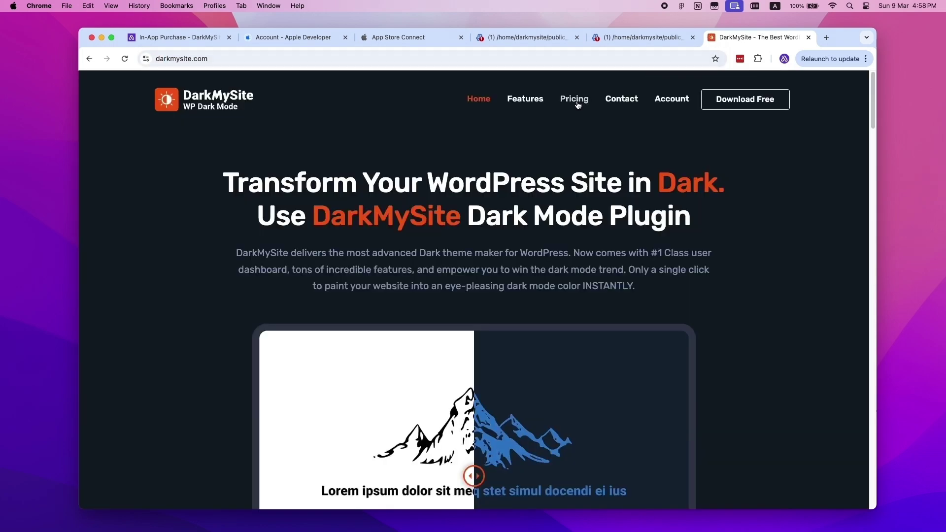
pyautogui.click(578, 104)
pyautogui.scroll(-5, 395, 295)
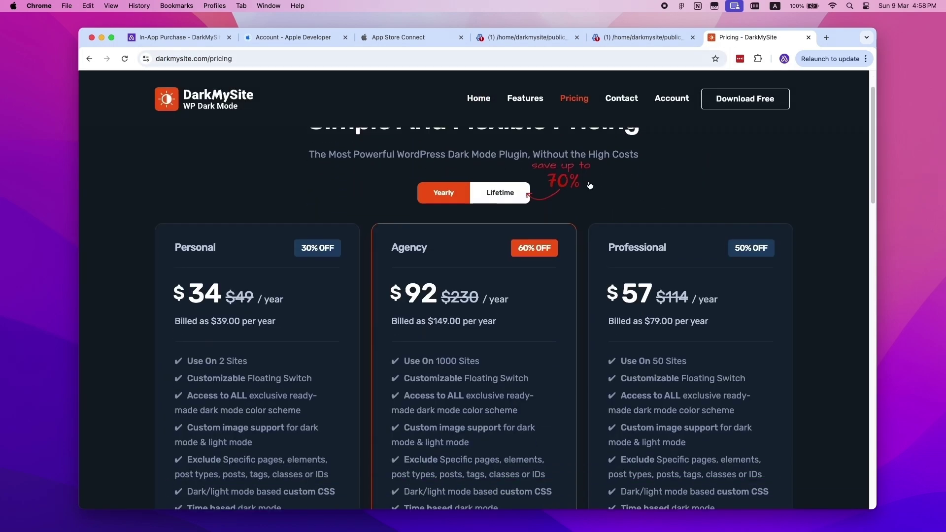
pyautogui.click(214, 499)
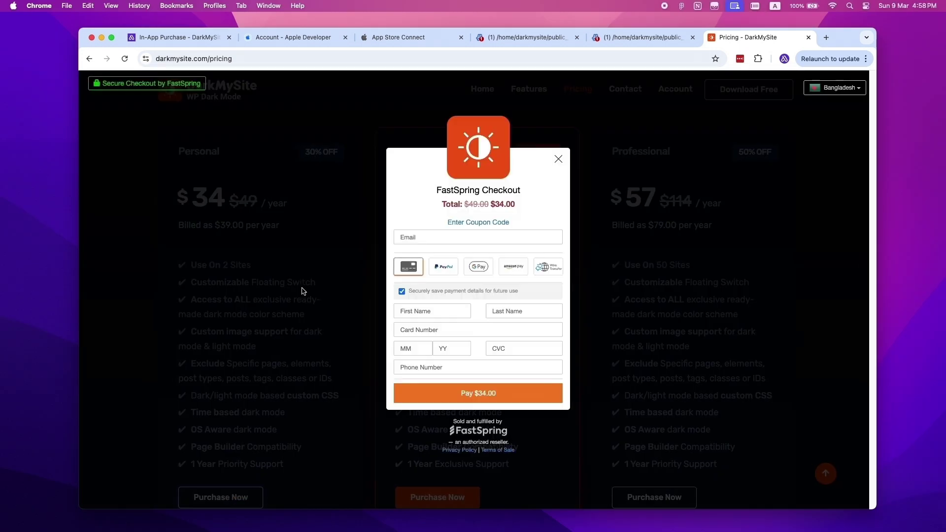
pyautogui.click(559, 161)
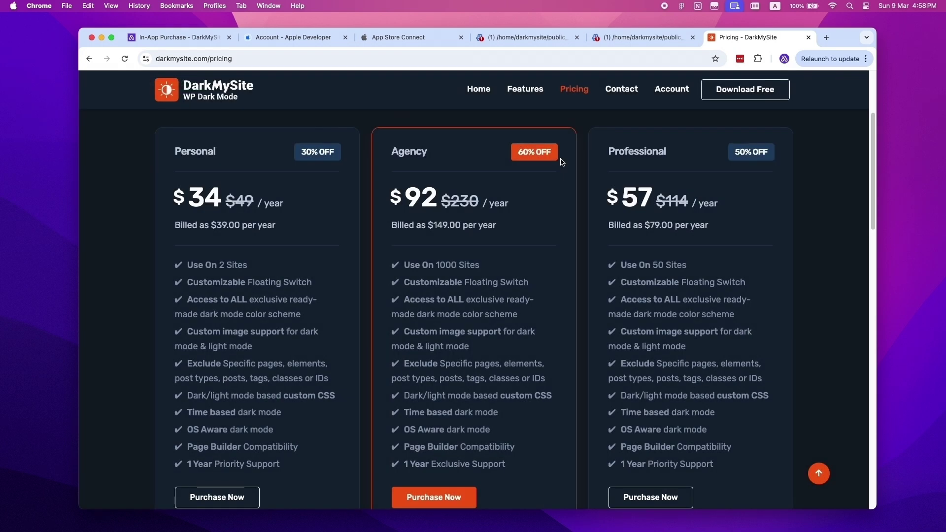
pyautogui.click(495, 37)
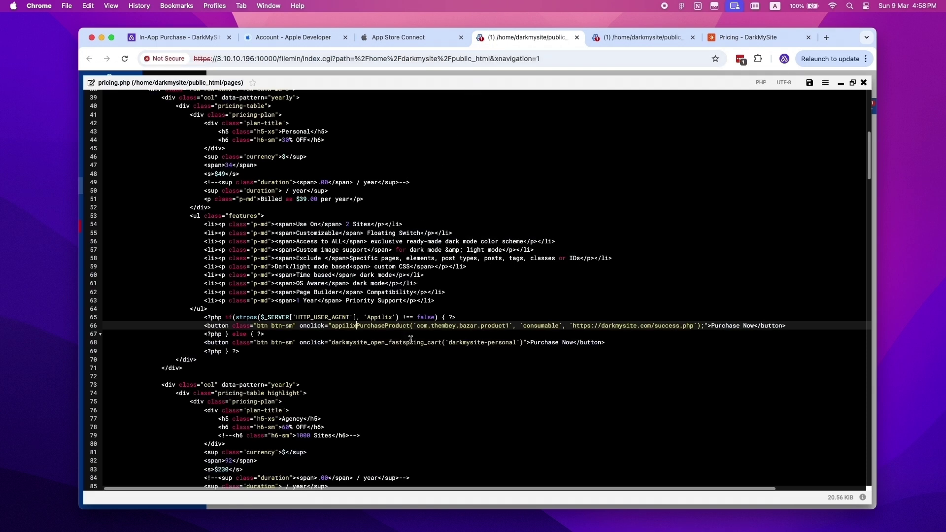
# - Match pricing.php's line 65 user-agent check for 'Appilix' against the custom user agent in Appilix advanced settings
pyautogui.moveTo(204, 316); pyautogui.dragTo(457, 317)
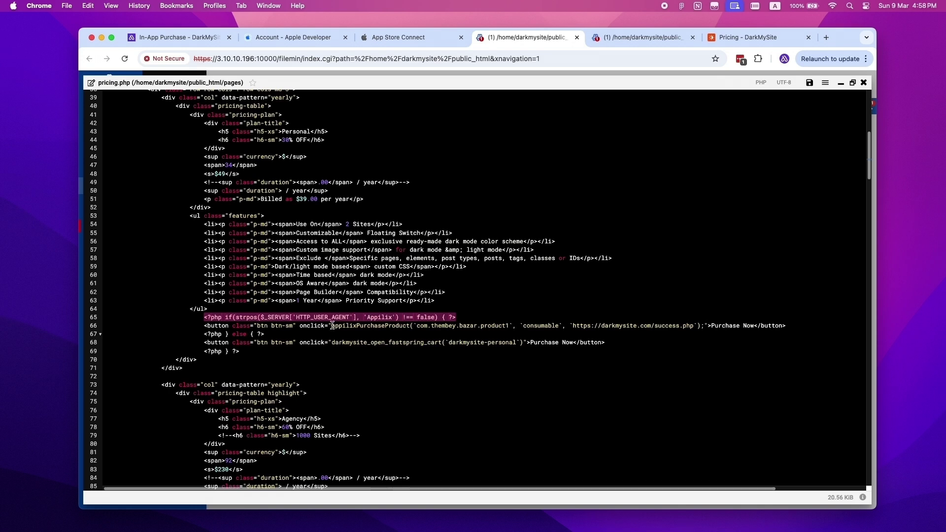
pyautogui.doubleClick(380, 317)
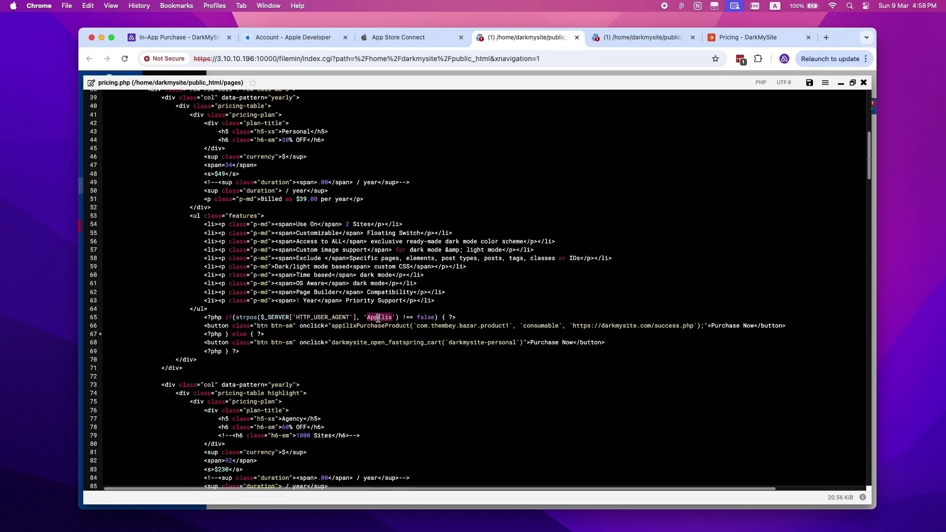
pyautogui.click(189, 39)
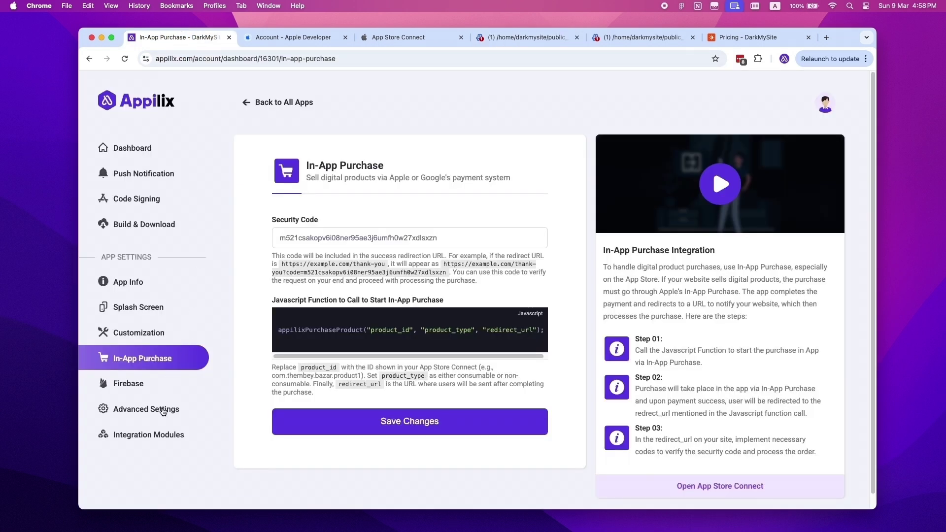
pyautogui.click(163, 410)
pyautogui.scroll(-10, 604, 181)
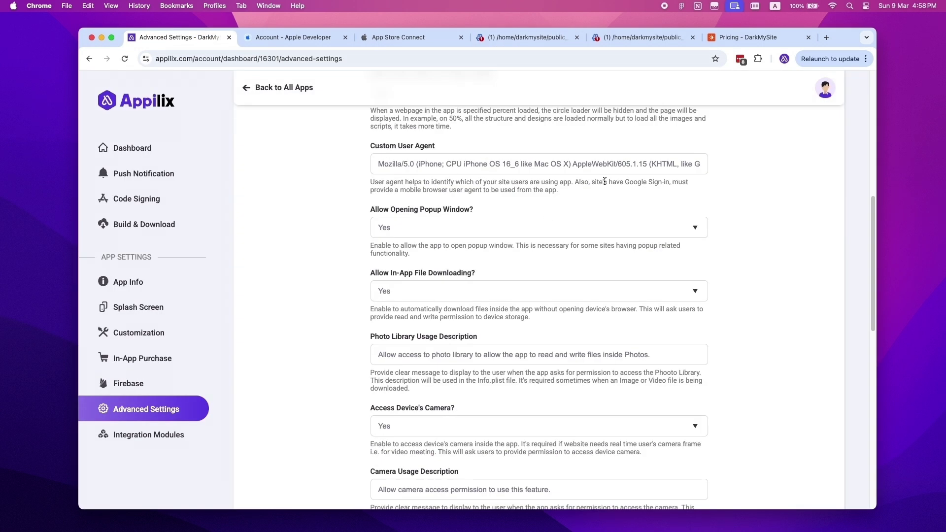
pyautogui.moveTo(562, 165); pyautogui.dragTo(694, 164)
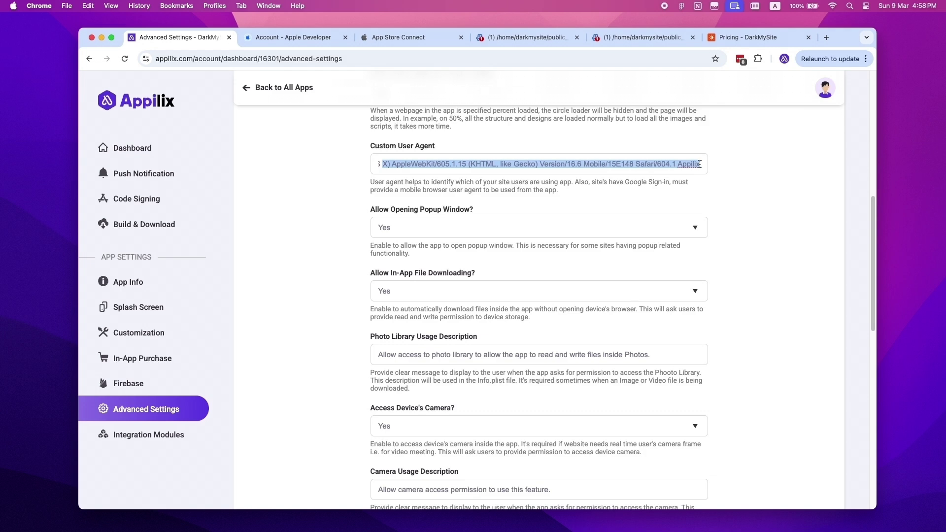
pyautogui.click(694, 164)
pyautogui.doubleClick(682, 165)
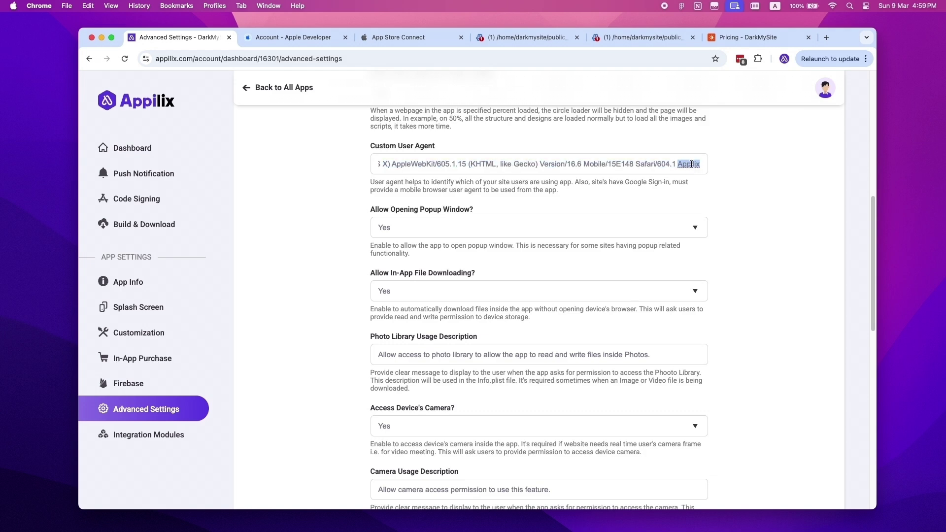
# - Compare the line 66 appilixPurchaseProduct call and line 68 fallback button with Appilix's purchase settings, then open success.php
pyautogui.click(518, 37)
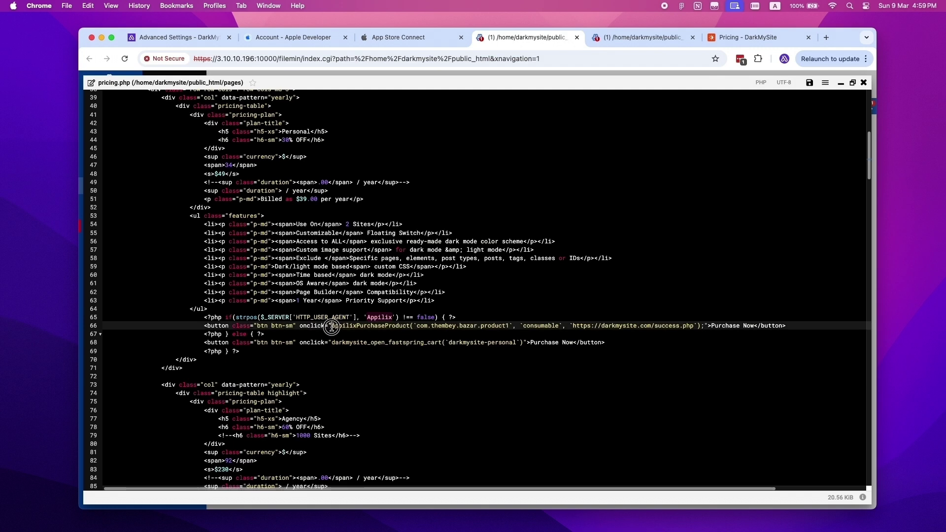
pyautogui.moveTo(330, 326); pyautogui.dragTo(703, 325)
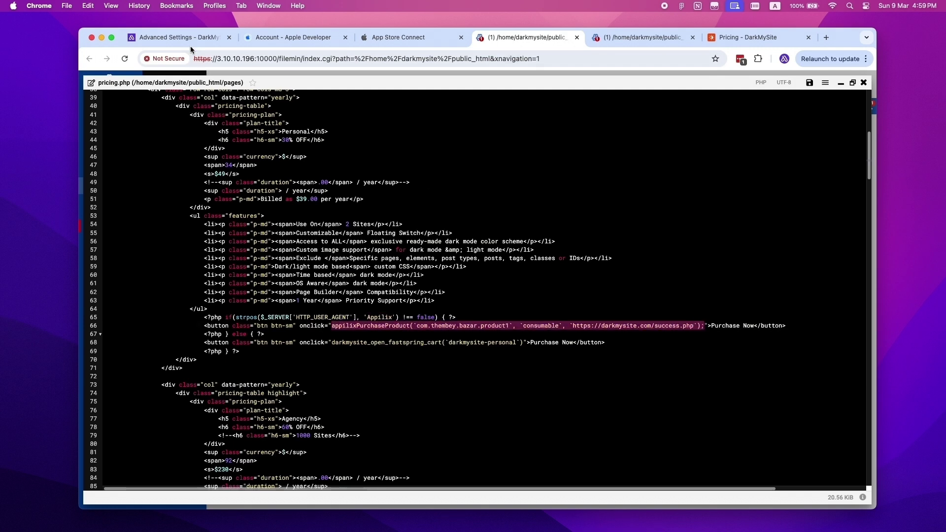
pyautogui.click(175, 37)
pyautogui.click(140, 357)
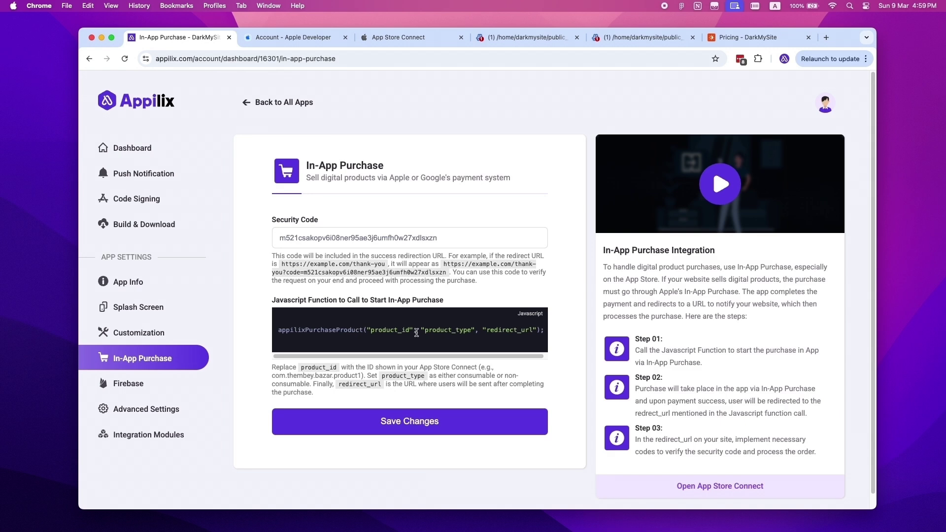
pyautogui.click(525, 37)
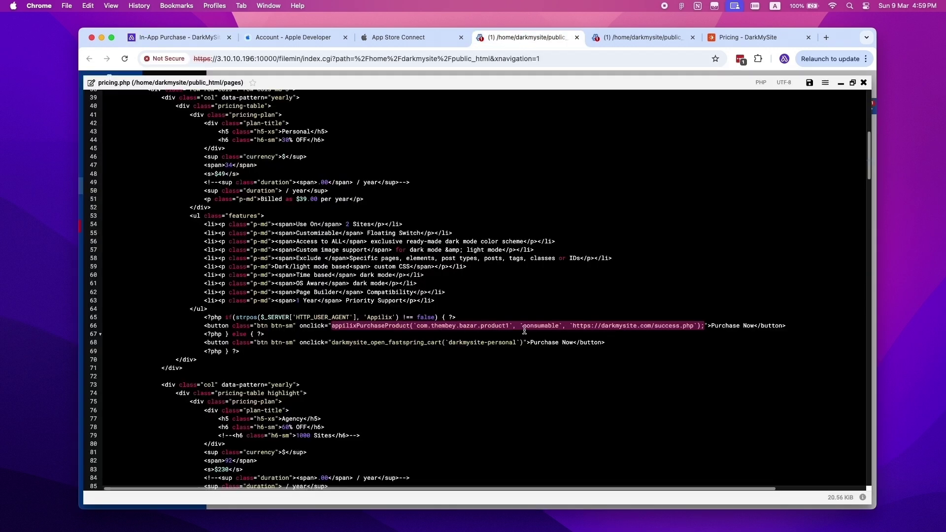
pyautogui.click(622, 332)
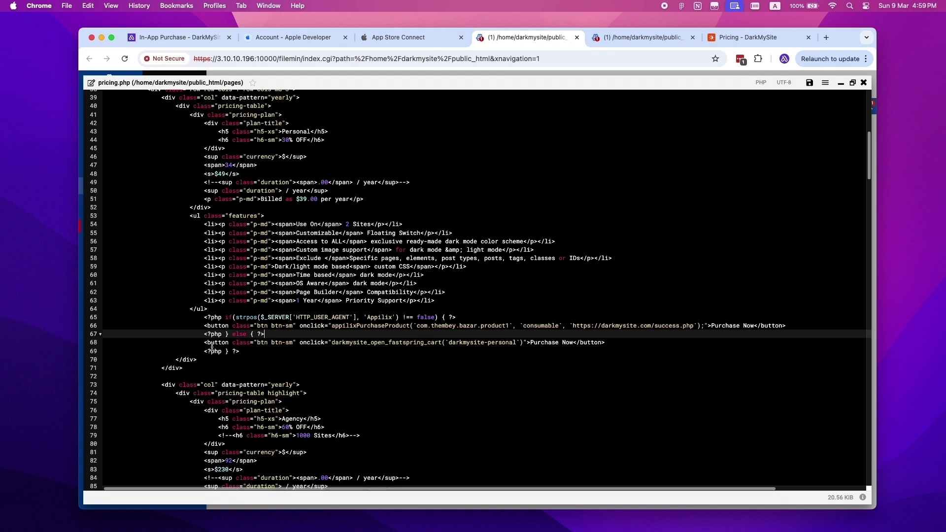
pyautogui.moveTo(203, 344); pyautogui.dragTo(630, 343)
pyautogui.doubleClick(666, 326)
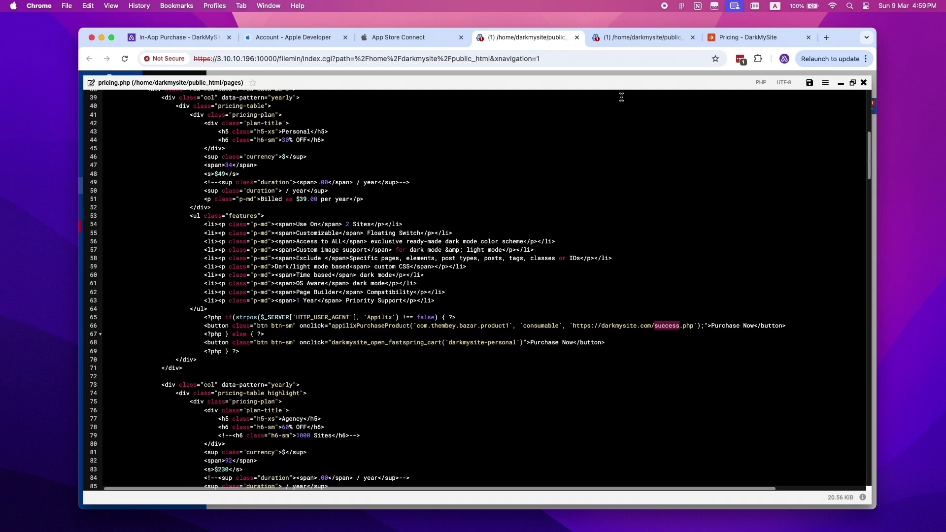
pyautogui.click(625, 37)
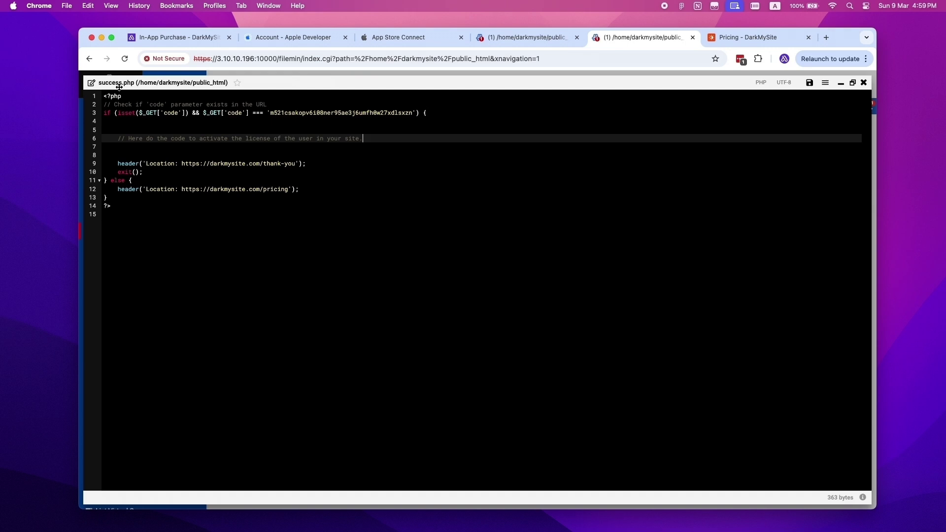
# - Confirm success.php's line 3 security code matches Appilix's Security Code and note the license-activation comment
pyautogui.doubleClick(310, 112)
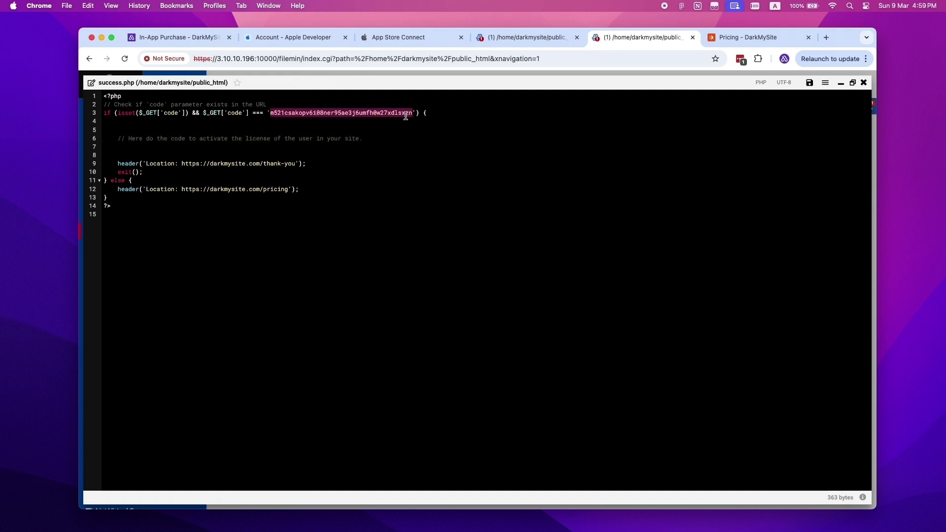
pyautogui.click(191, 37)
pyautogui.doubleClick(452, 236)
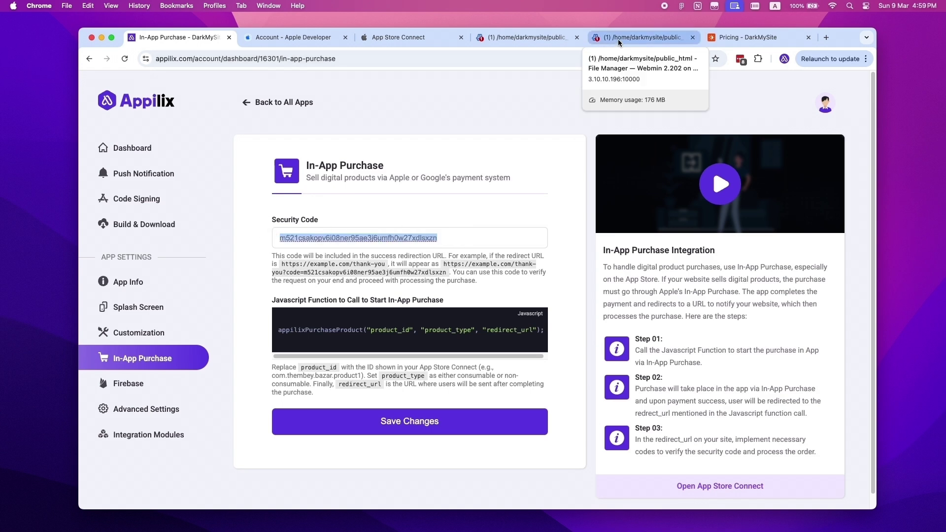
pyautogui.click(641, 38)
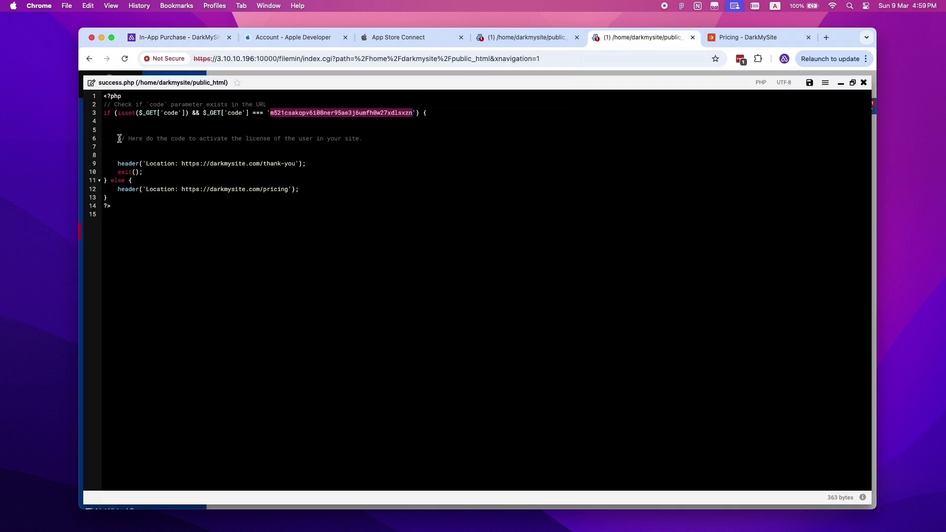
pyautogui.moveTo(118, 138); pyautogui.dragTo(368, 139)
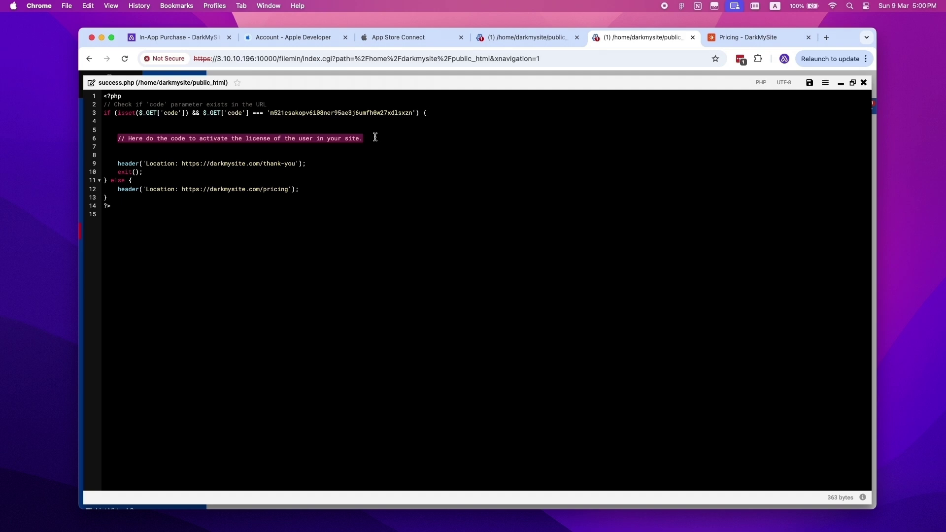
pyautogui.click(190, 37)
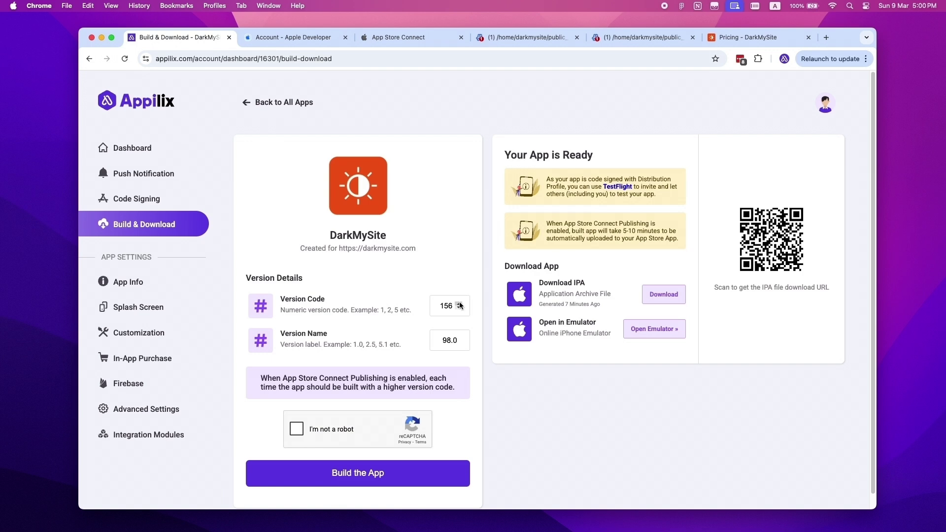
# - Raise the DarkMySite version code to 157, pass the reCAPTCHA, and build the new app version
pyautogui.click(458, 304)
pyautogui.click(296, 429)
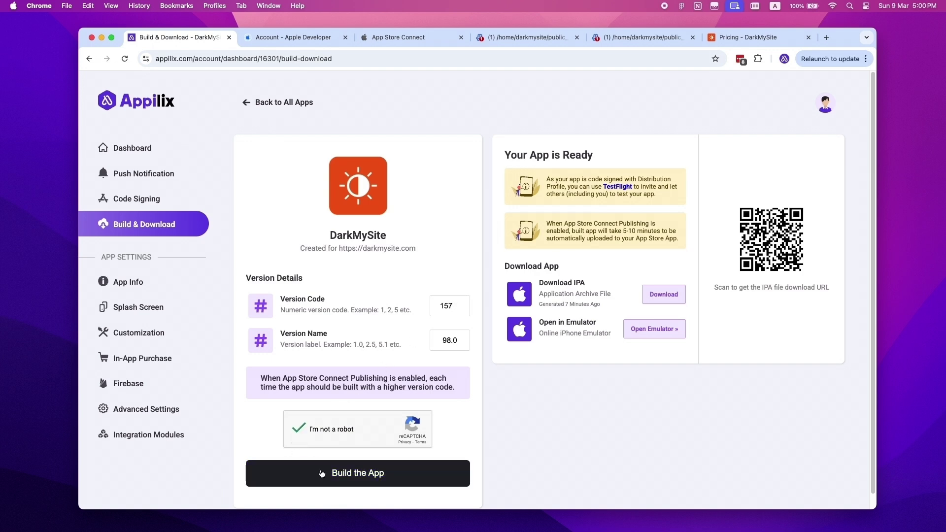
pyautogui.click(321, 473)
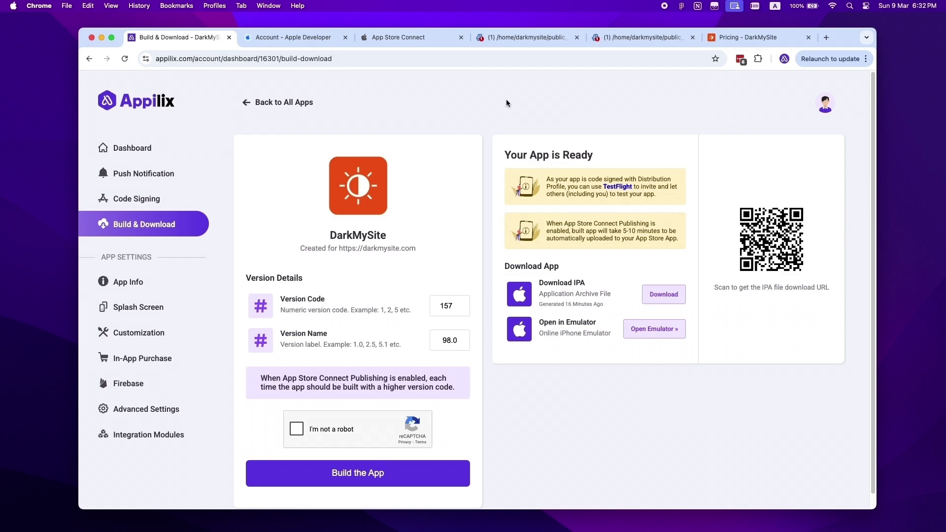
# - From the Apple Developer page, go to Users and Access and list the Sandbox test accounts
pyautogui.click(275, 39)
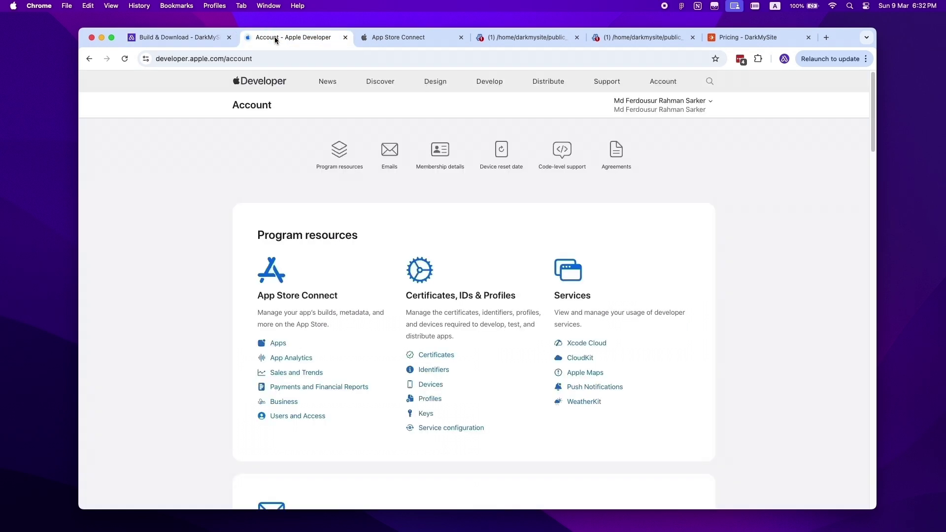
pyautogui.click(298, 422)
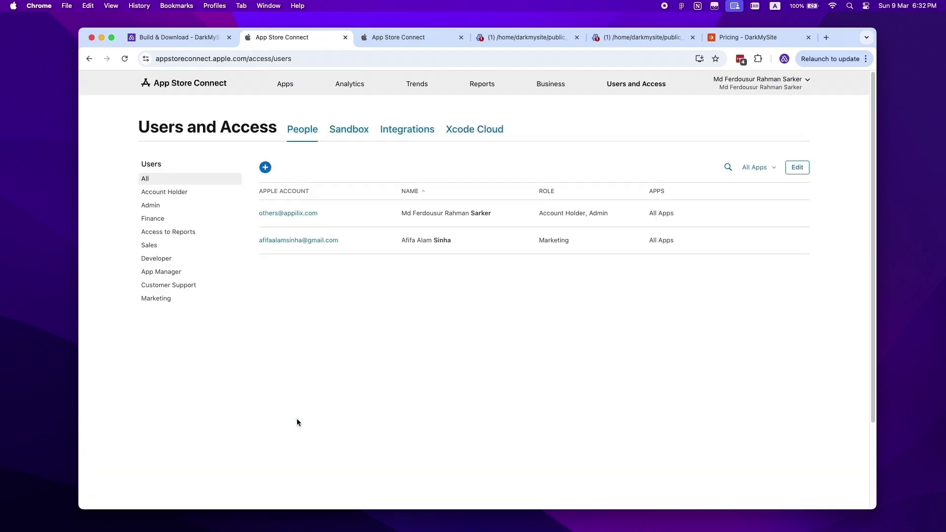
pyautogui.click(353, 130)
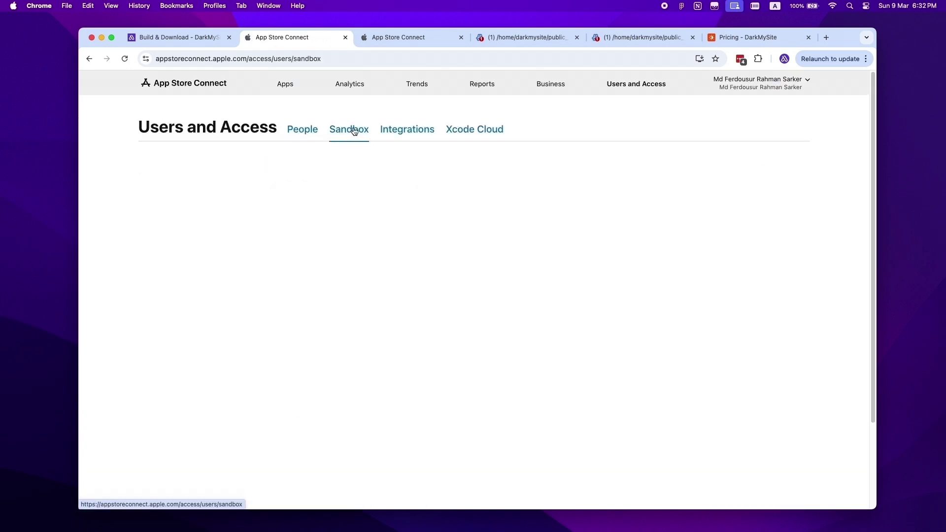